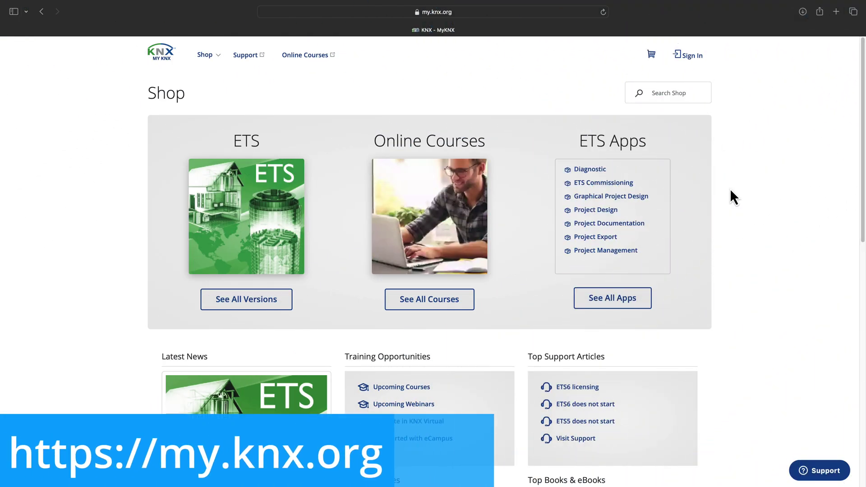
# - Sign in to MyKNX with the saved account credentials
pyautogui.click(695, 70)
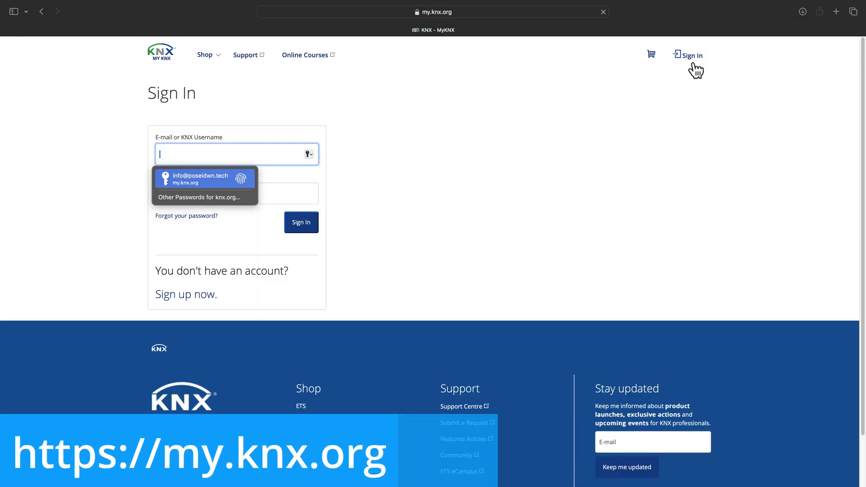
pyautogui.press('Return')
pyautogui.click(303, 229)
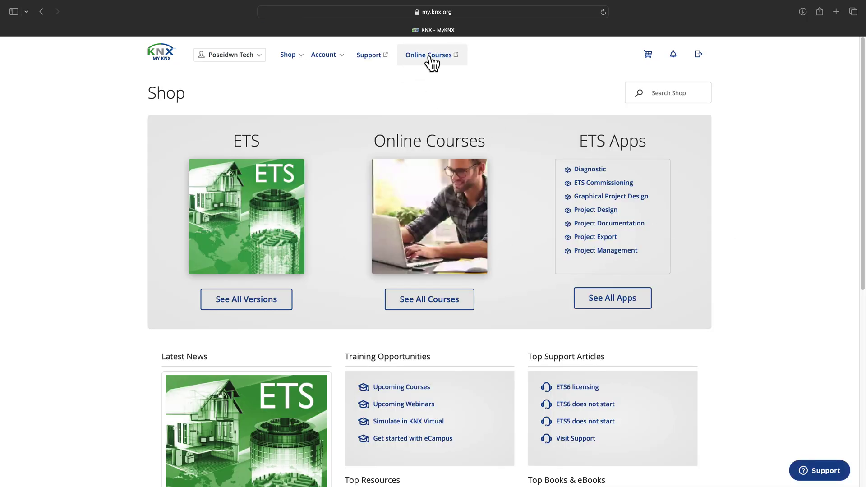
# - Enrol in the online course 'How to prevent access to KNX Installations'
pyautogui.click(428, 56)
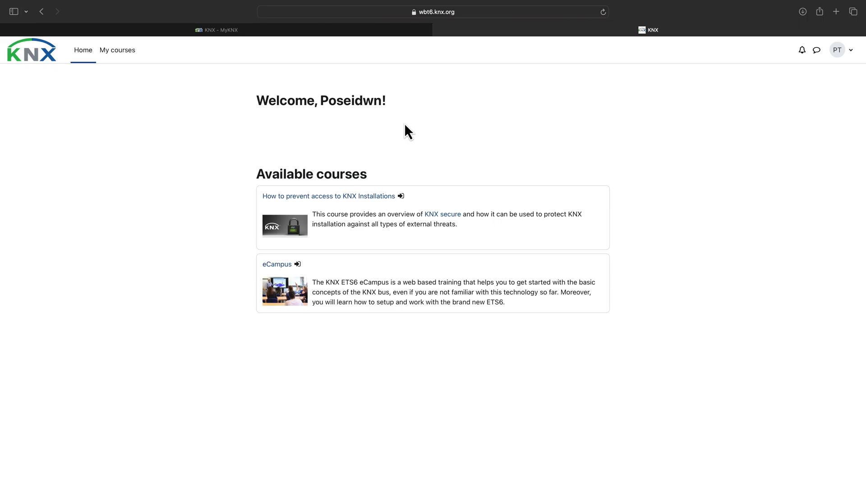
pyautogui.click(300, 198)
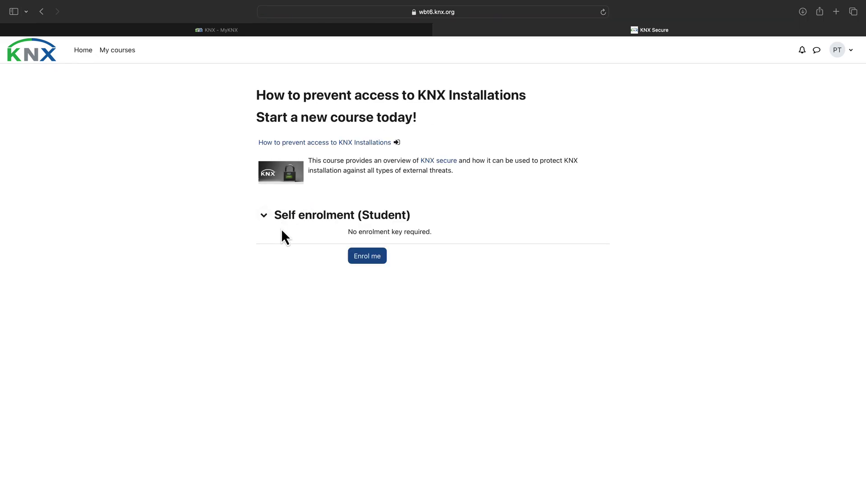
pyautogui.click(366, 256)
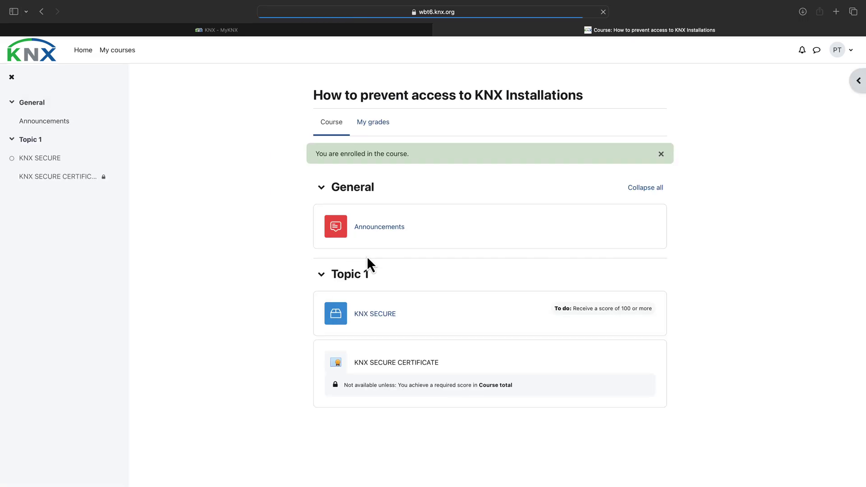
# - Start the 23-slide KNX SECURE training presentation and scroll through its outline
pyautogui.click(375, 316)
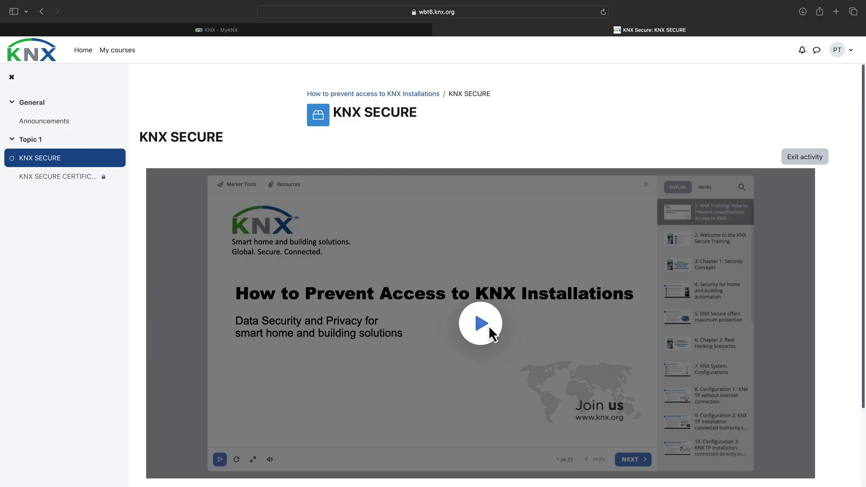
pyautogui.click(487, 328)
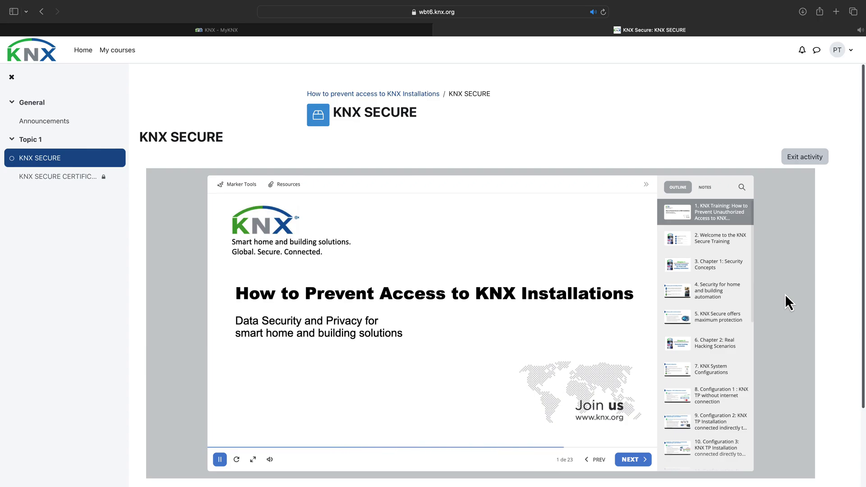
pyautogui.scroll(-5, 707, 348)
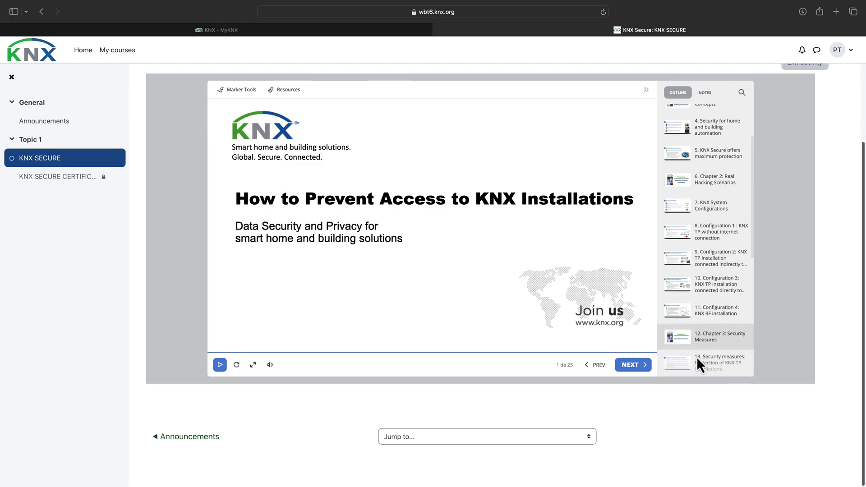
pyautogui.scroll(-3, 702, 342)
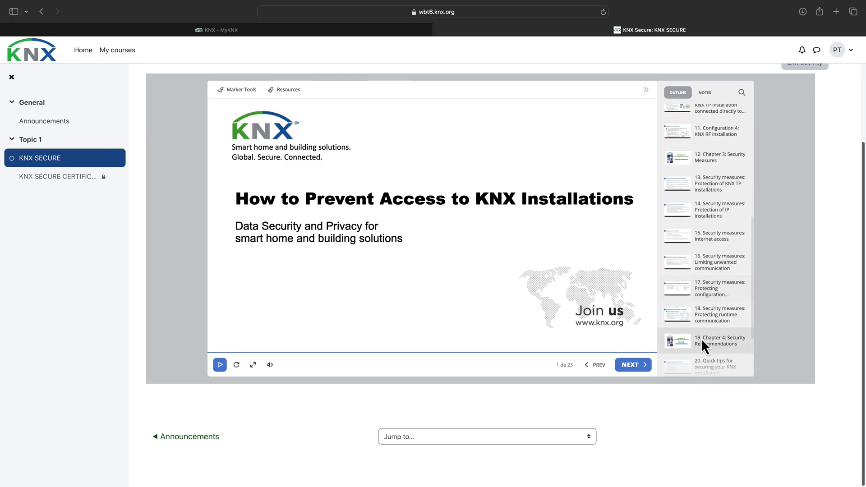
pyautogui.scroll(-4, 702, 343)
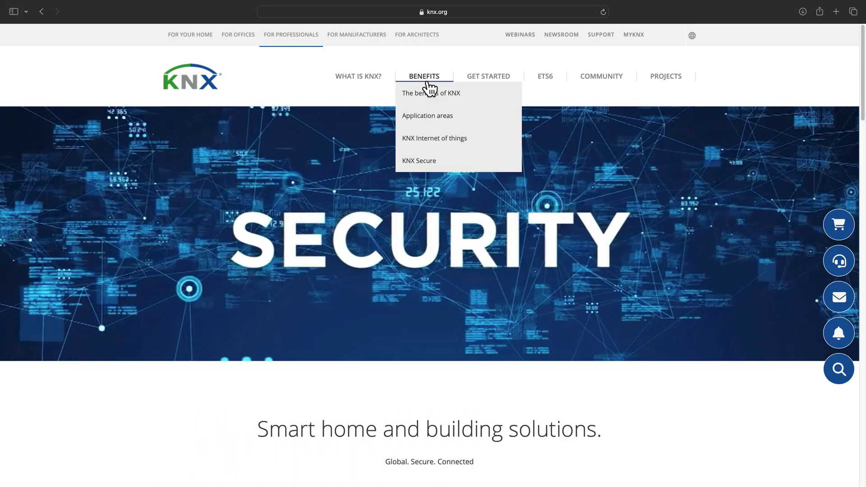
# - Go to knx.org's KNX Secure page and open the KNX Secure Checklist article
pyautogui.click(428, 91)
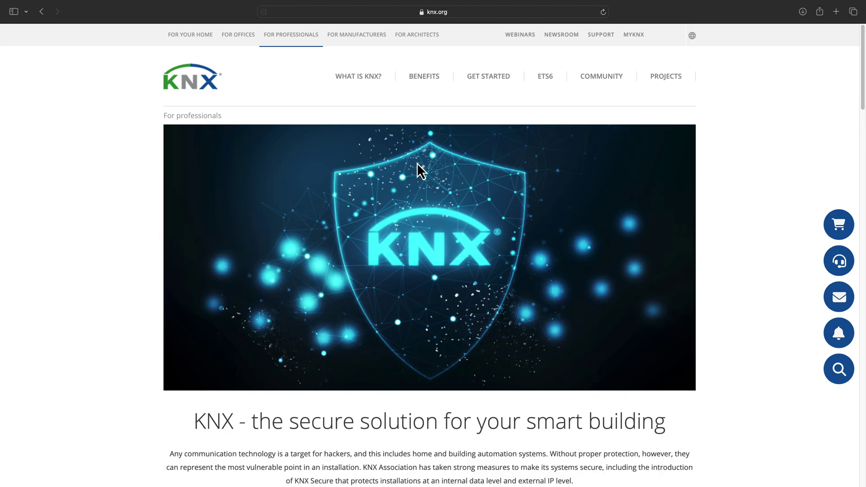
pyautogui.scroll(-5, 435, 201)
pyautogui.scroll(-12, 436, 200)
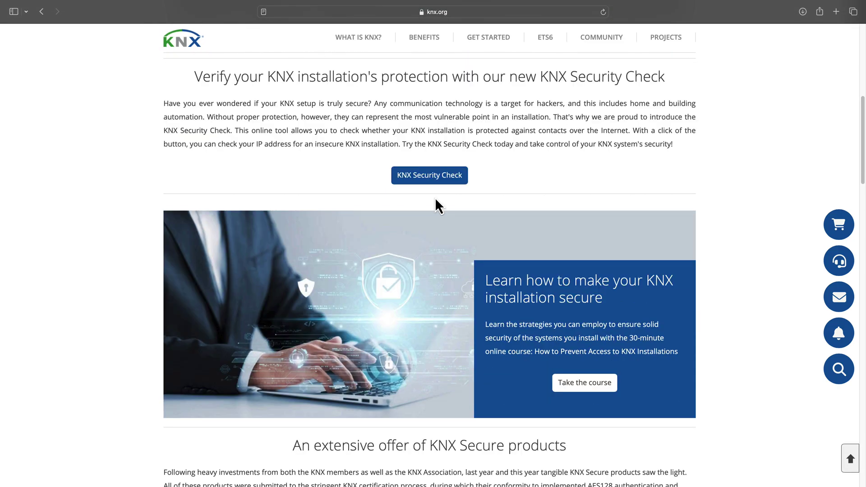
pyautogui.scroll(-9, 436, 201)
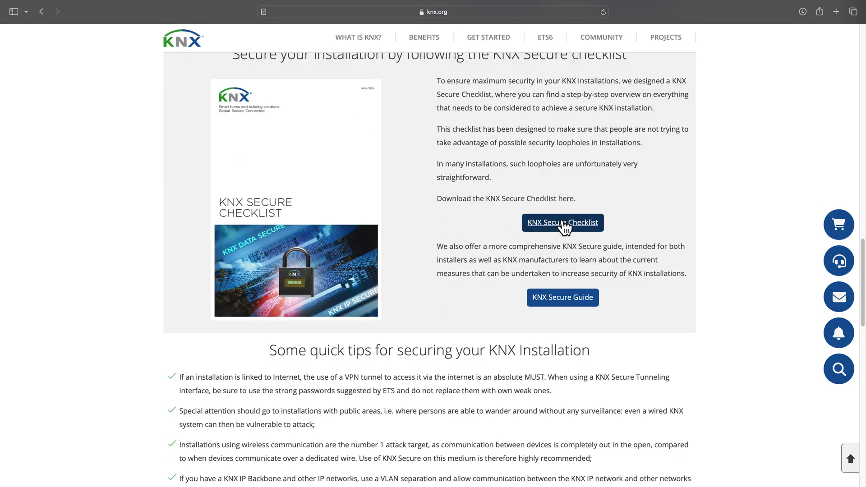
pyautogui.click(564, 224)
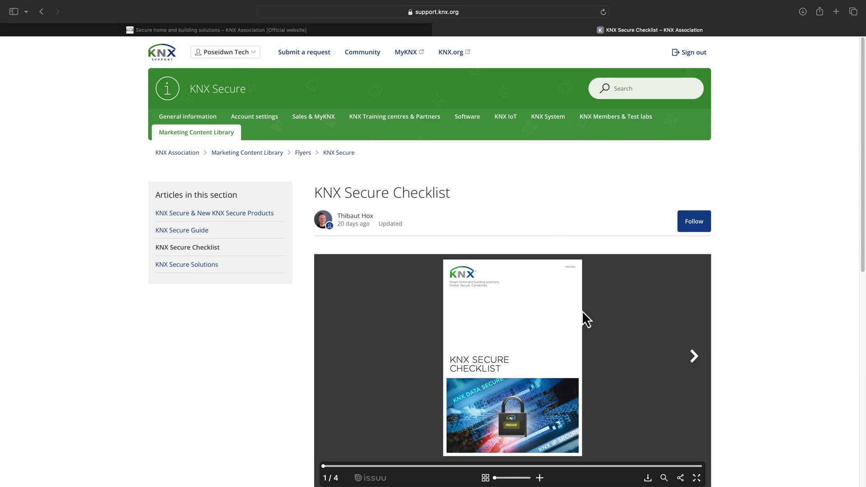
# - Show the KNX Secure Checklist flyer full screen and page through to 4/4
pyautogui.click(698, 477)
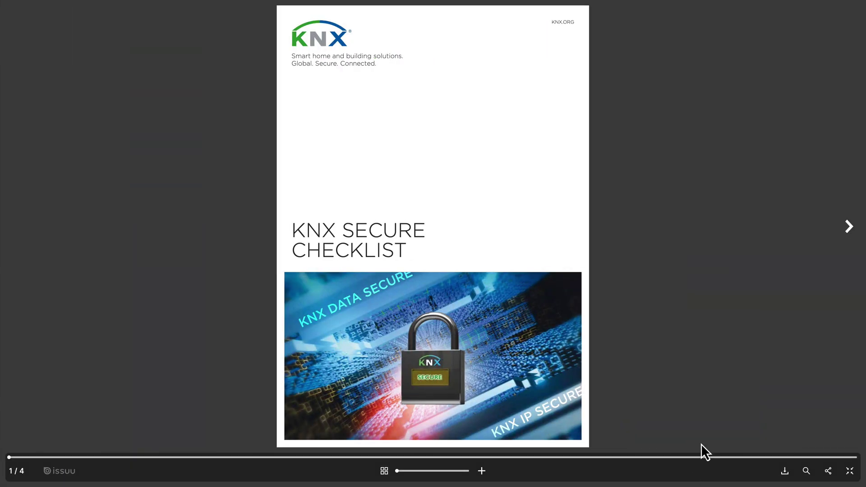
pyautogui.click(848, 240)
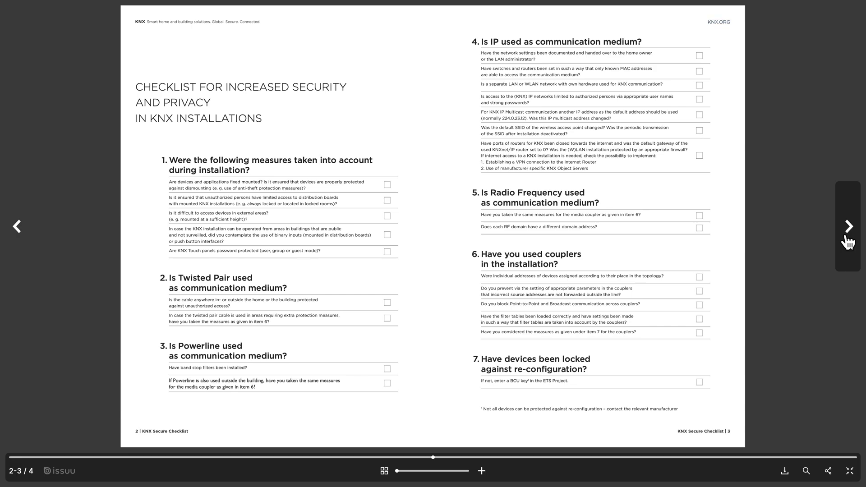
pyautogui.click(848, 241)
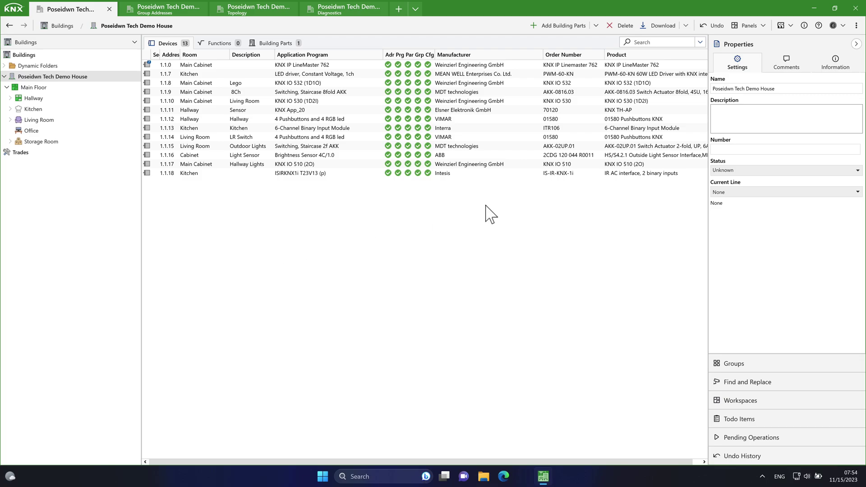
# - Open the Details page of the Poseidwn Tech Demo House - Copy project
pyautogui.click(804, 26)
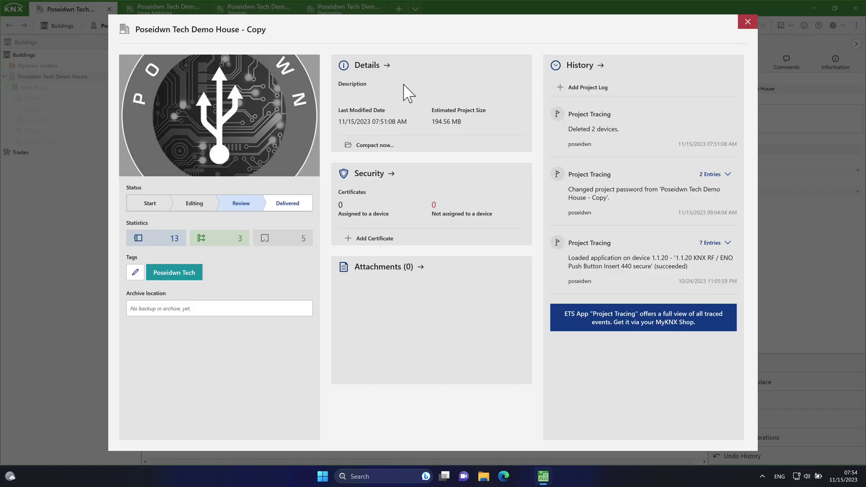
pyautogui.click(347, 71)
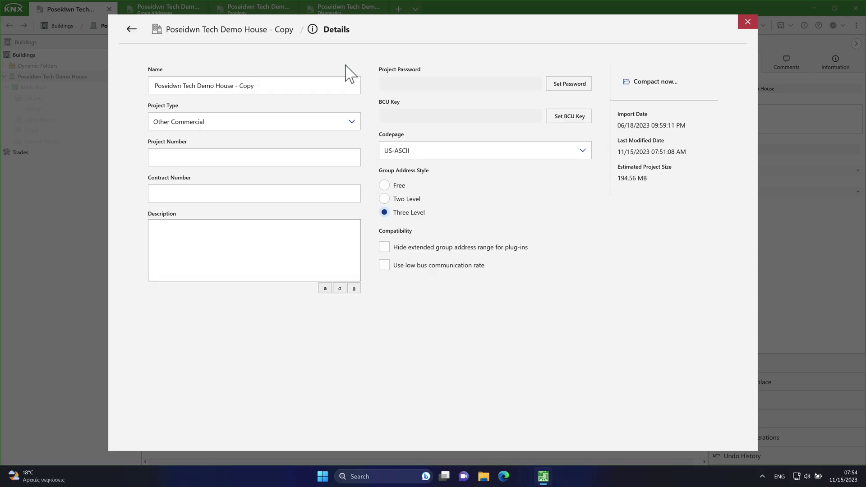
# - Set a new BCU key for the project, copying the key before confirming it
pyautogui.click(564, 120)
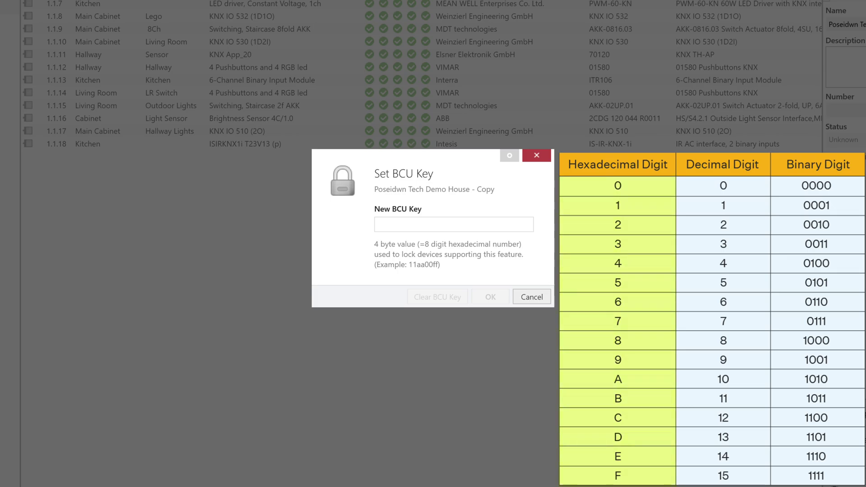
pyautogui.write('12ab3')
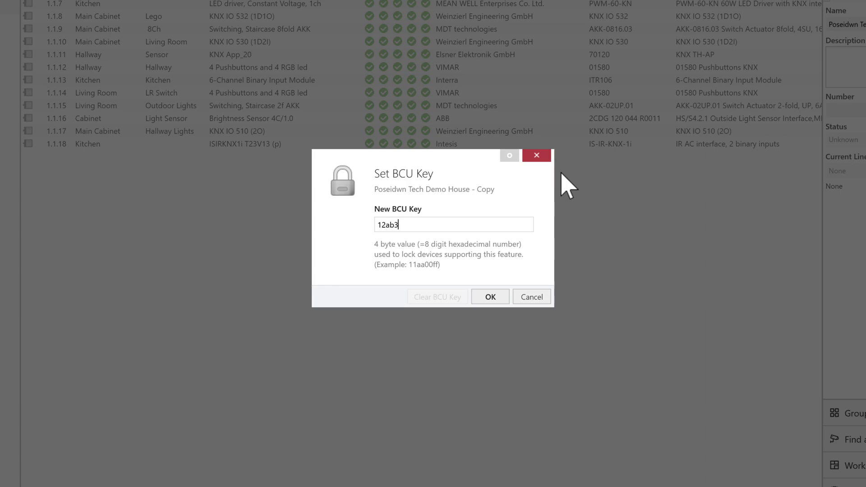
pyautogui.write('4cd')
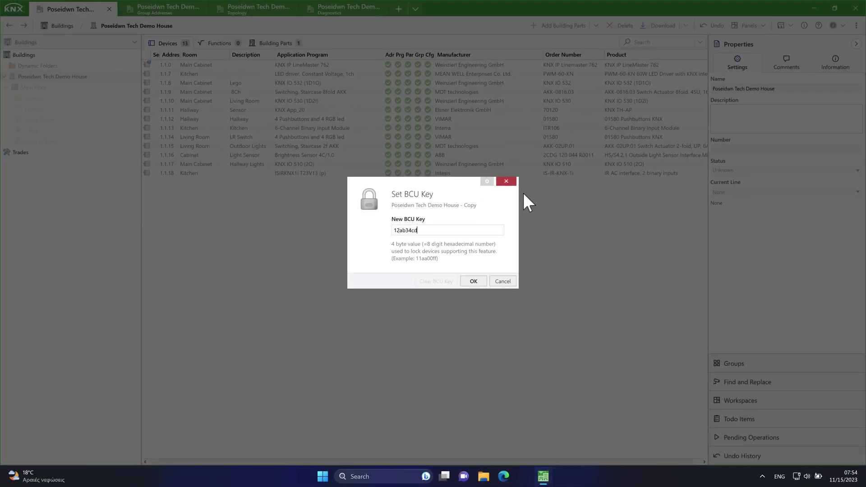
pyautogui.moveTo(435, 231); pyautogui.dragTo(383, 228)
pyautogui.rightClick(407, 230)
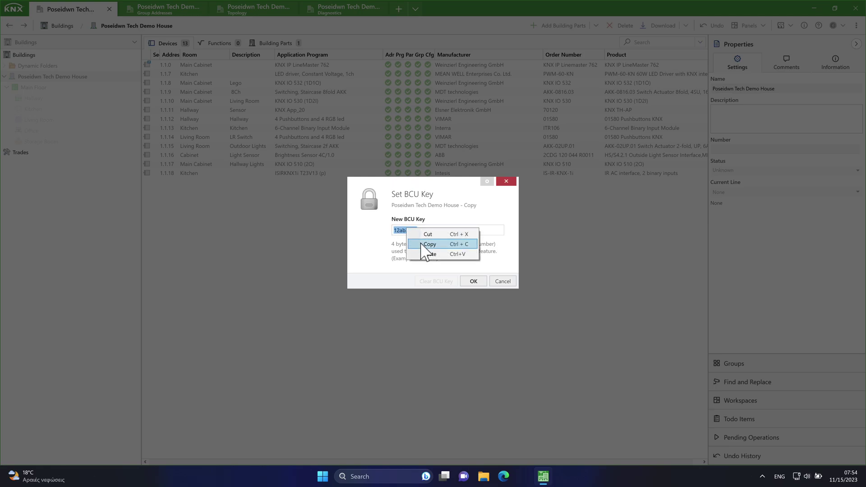
pyautogui.click(429, 244)
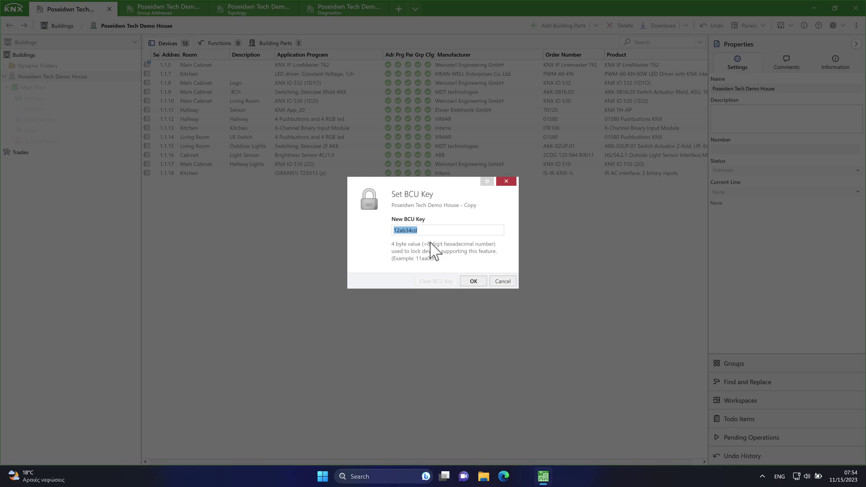
pyautogui.click(473, 281)
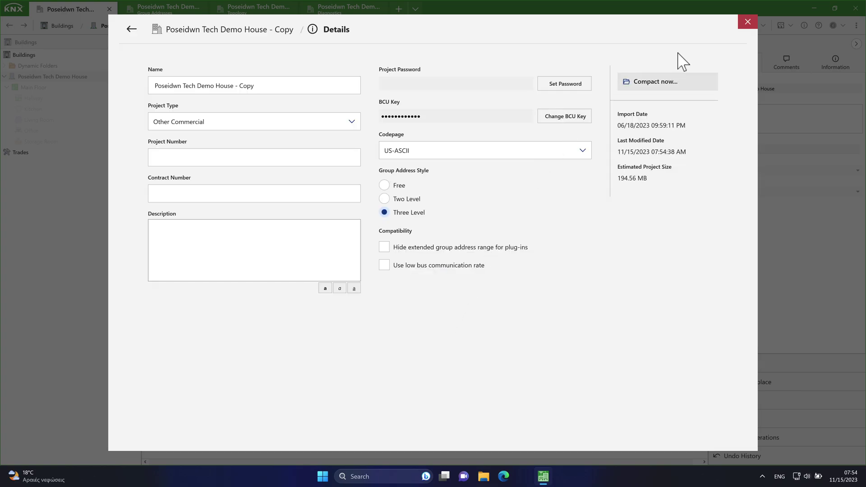
# - Back in Devices, download the application program via device 1.1.0 to all 13 devices
pyautogui.click(748, 22)
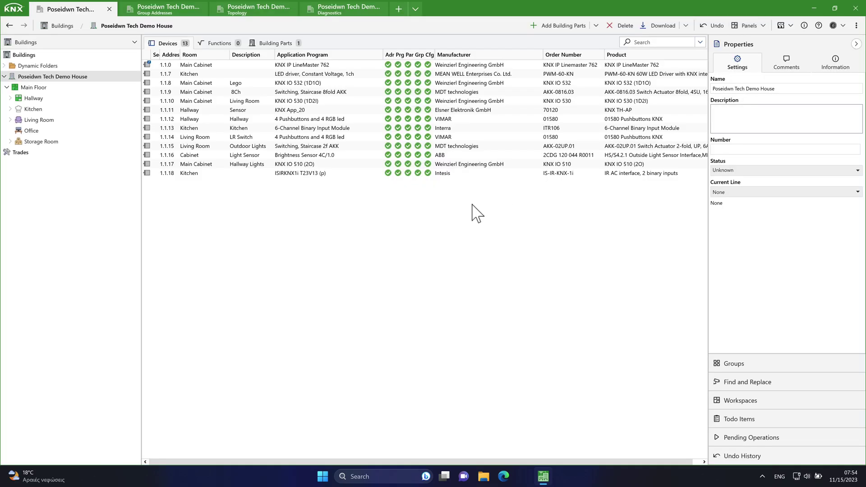
pyautogui.rightClick(372, 65)
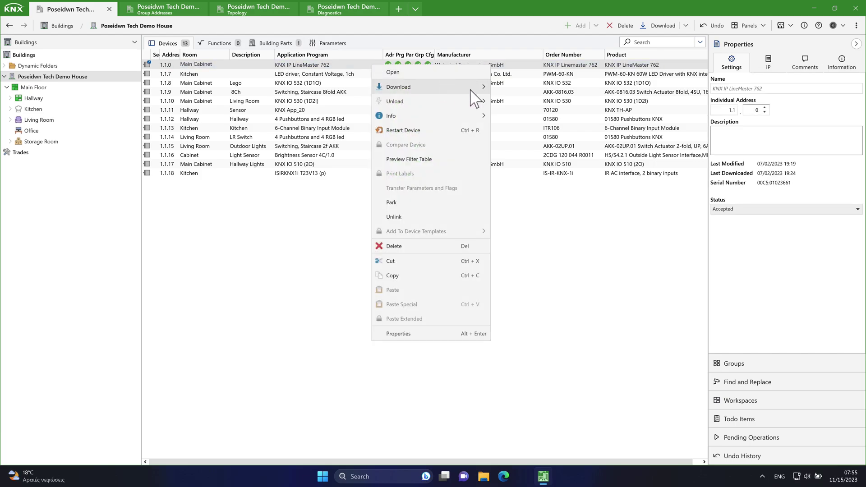
pyautogui.moveTo(484, 89)
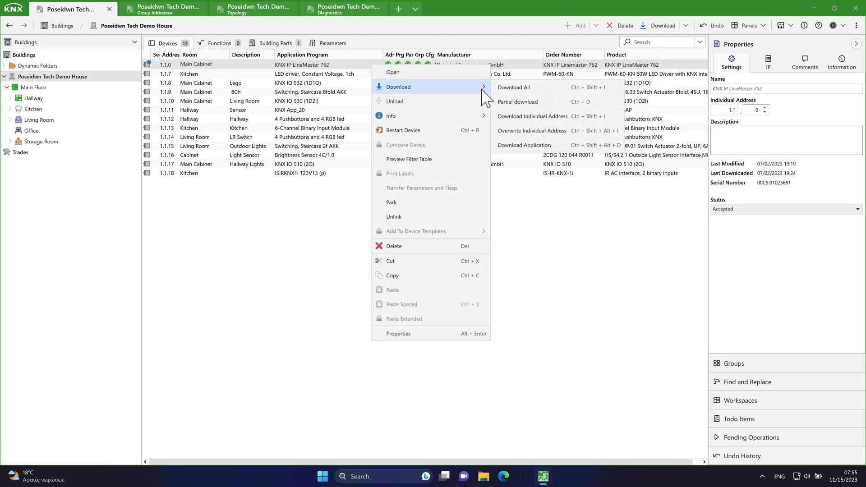
pyautogui.click(526, 147)
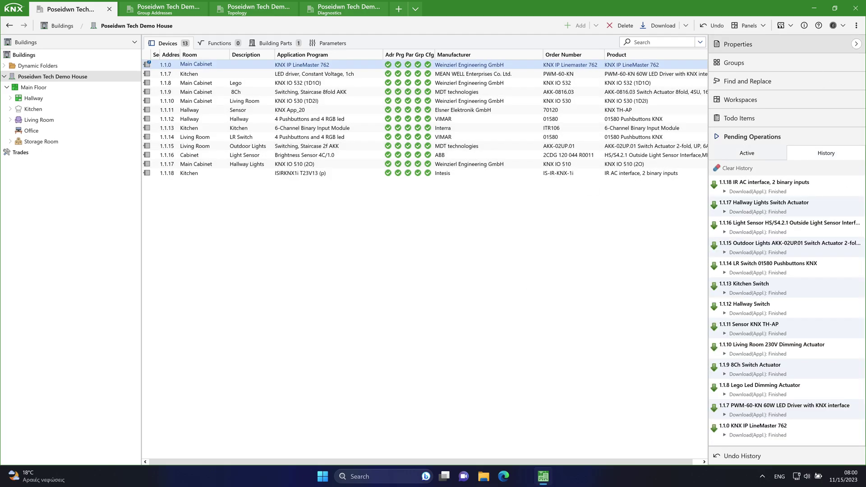
pyautogui.click(857, 26)
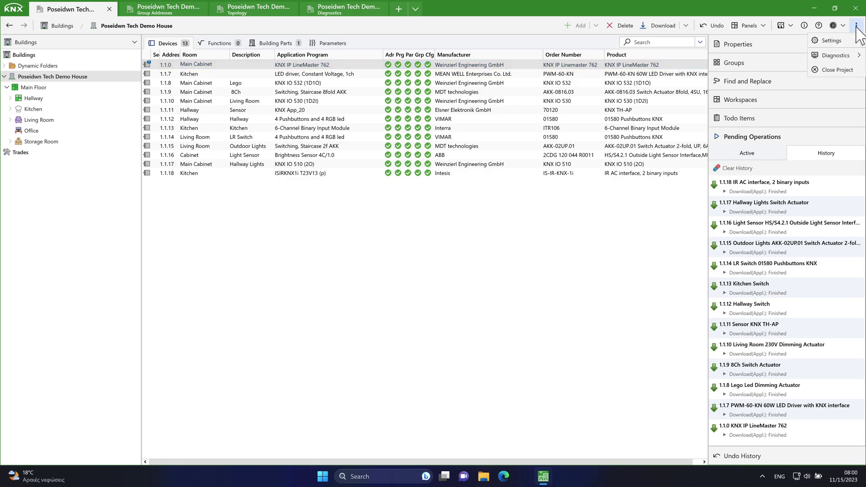
# - Close the demo project and create a new project
pyautogui.click(830, 71)
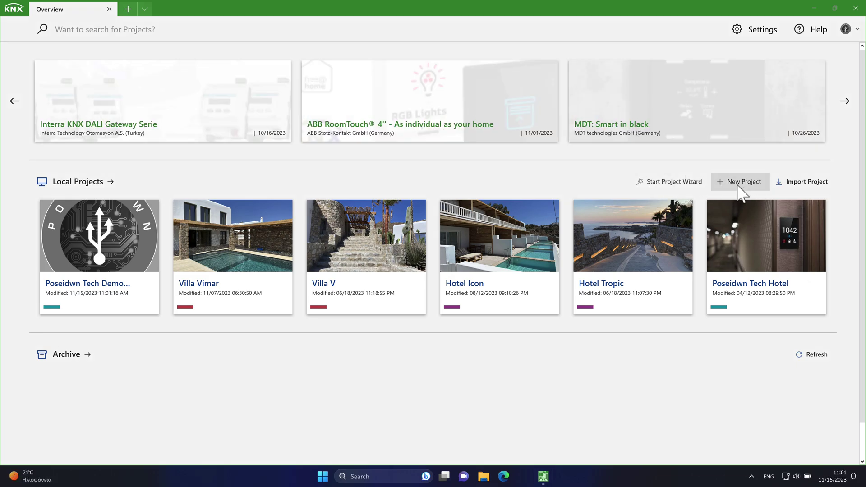
pyautogui.click(742, 183)
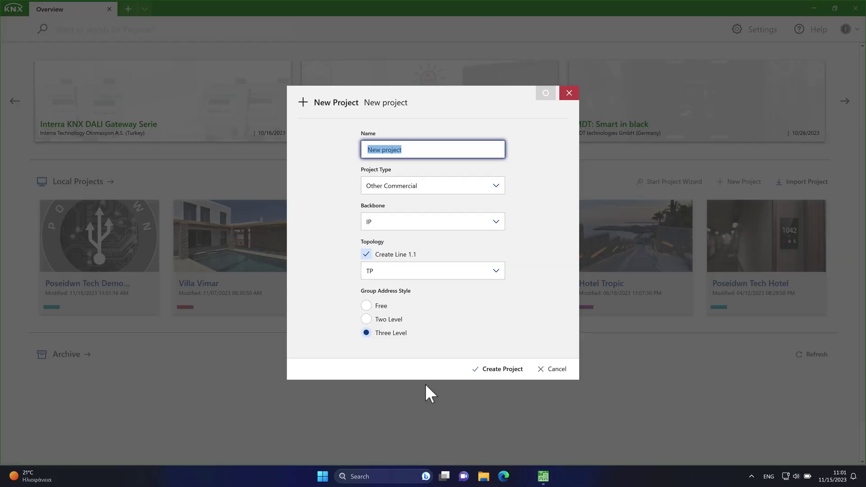
pyautogui.click(496, 372)
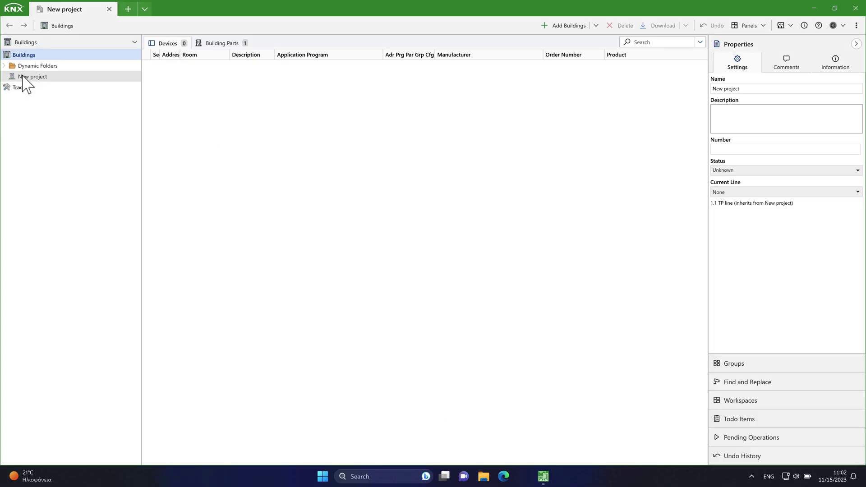
# - Add building 'Test' with a floor named 'Main Floor' to the new project
pyautogui.click(28, 77)
pyautogui.click(559, 25)
pyautogui.write('Test')
pyautogui.click(499, 272)
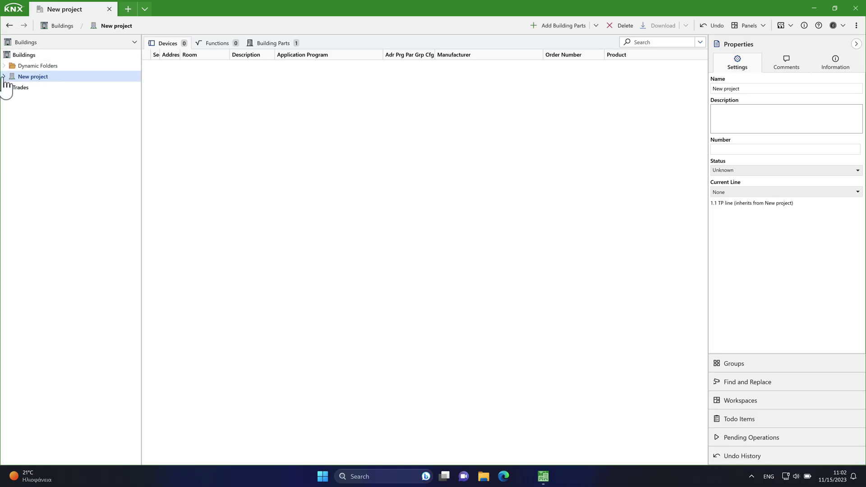
pyautogui.click(7, 87)
pyautogui.click(569, 25)
pyautogui.write('Main Floor')
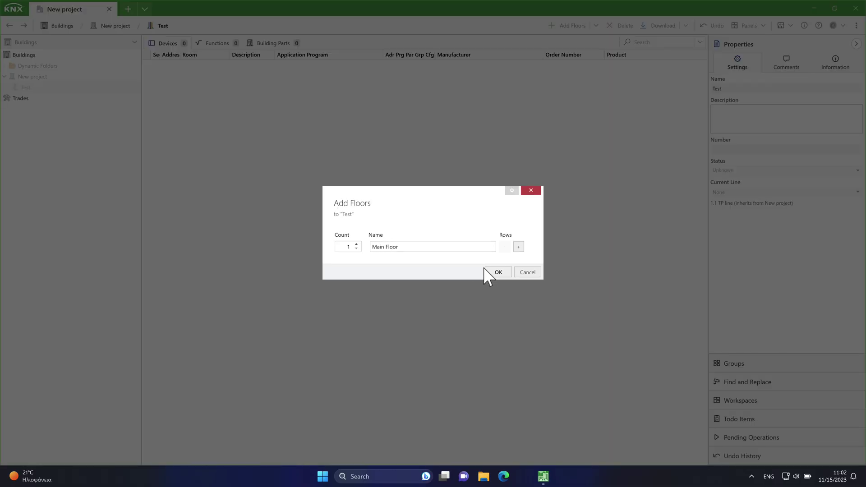
pyautogui.click(490, 273)
# - Add room 'Test' under Main Floor and select it
pyautogui.click(33, 99)
pyautogui.click(577, 28)
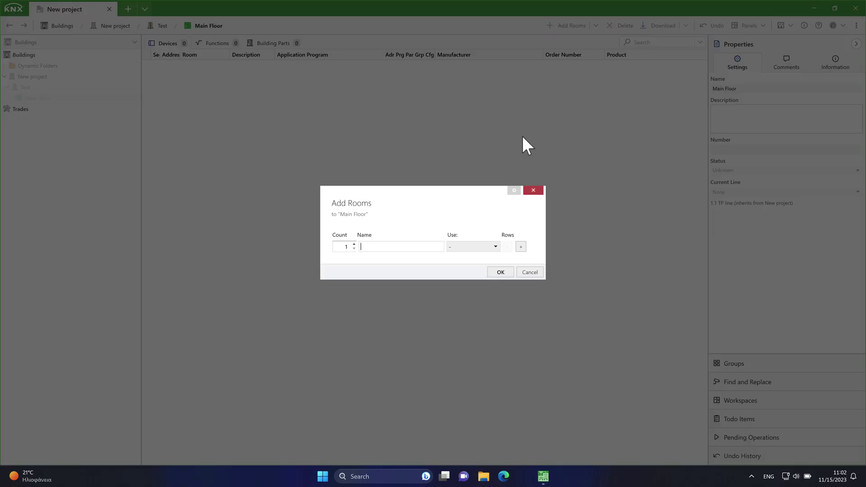
pyautogui.write('Test')
pyautogui.click(501, 272)
pyautogui.click(10, 98)
pyautogui.click(32, 109)
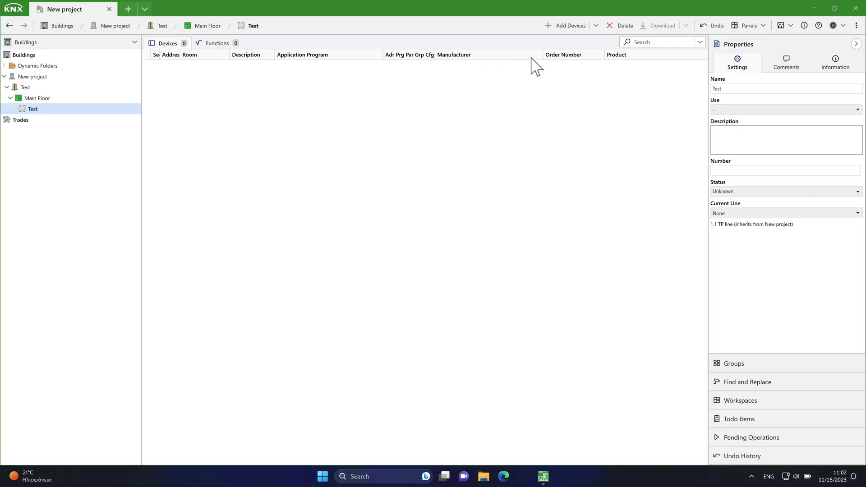
pyautogui.click(452, 122)
# - Run a Diagnostics line scan on the 1.1 TP line and enlarge the results area
pyautogui.click(752, 27)
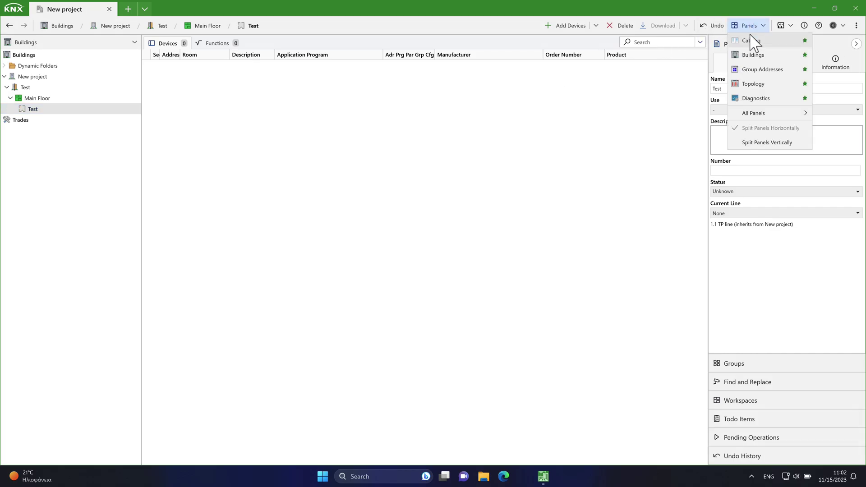
pyautogui.click(641, 138)
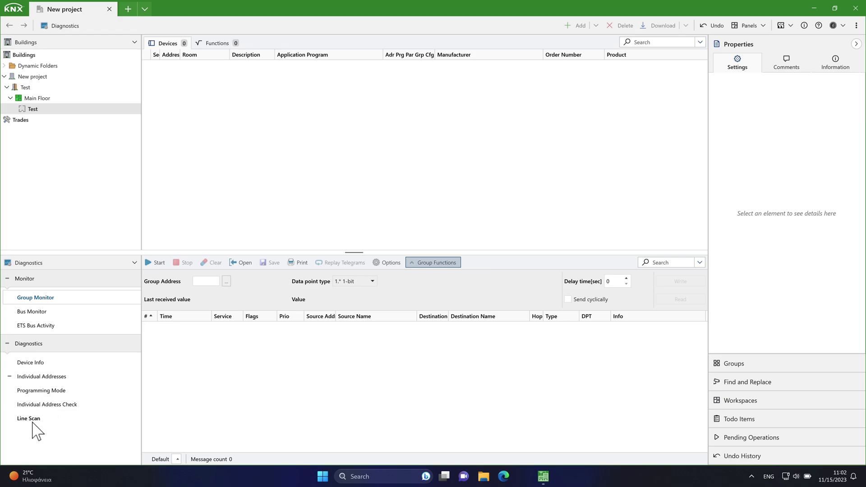
pyautogui.click(33, 422)
pyautogui.click(211, 319)
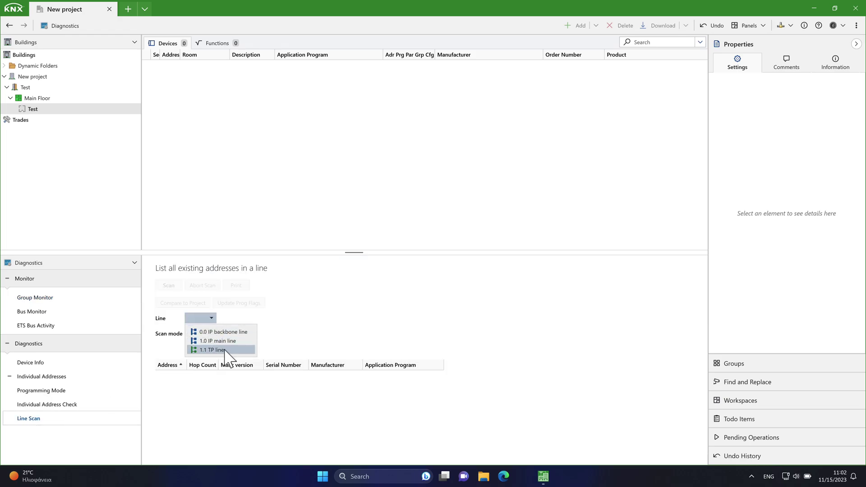
pyautogui.click(224, 350)
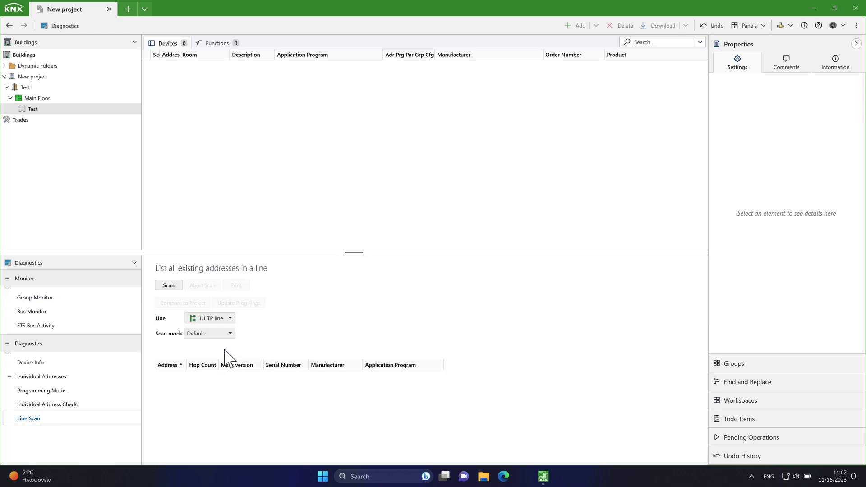
pyautogui.click(169, 285)
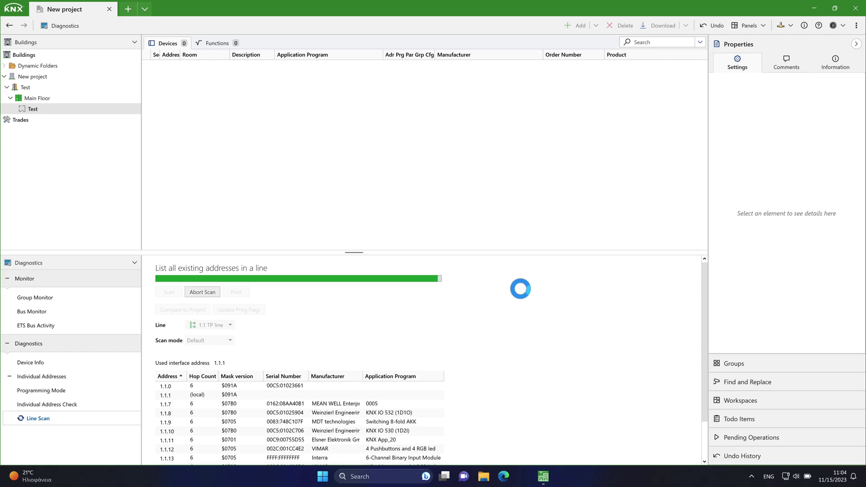
pyautogui.moveTo(355, 251); pyautogui.dragTo(348, 166)
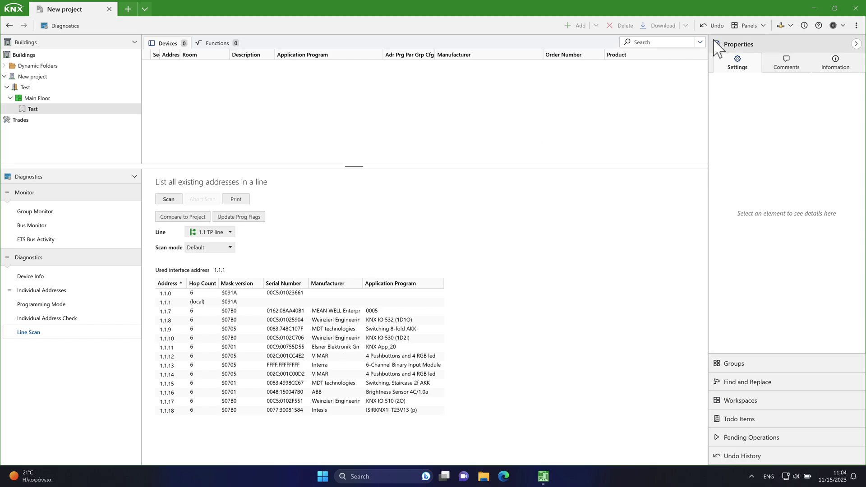
# - Add a Weinzierl KNX IO 530 (1D2I) from the catalog to room Test
pyautogui.click(749, 26)
pyautogui.click(537, 240)
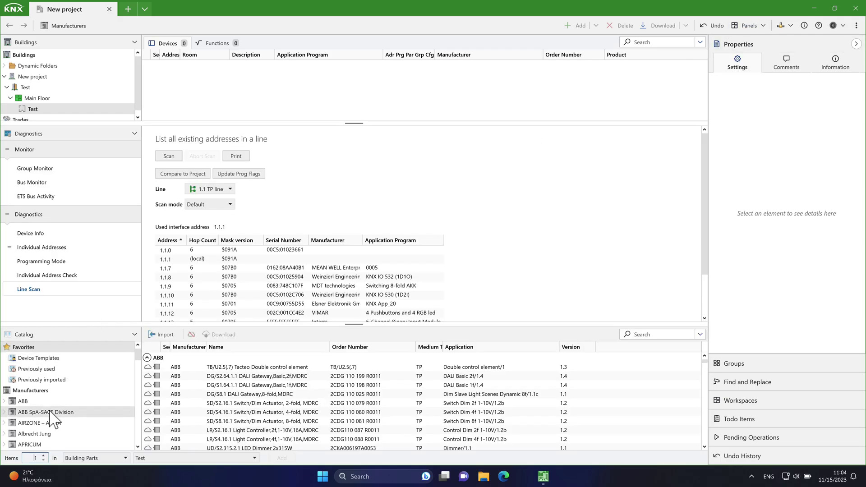
pyautogui.scroll(-15, 52, 420)
pyautogui.scroll(-1, 52, 419)
pyautogui.click(49, 423)
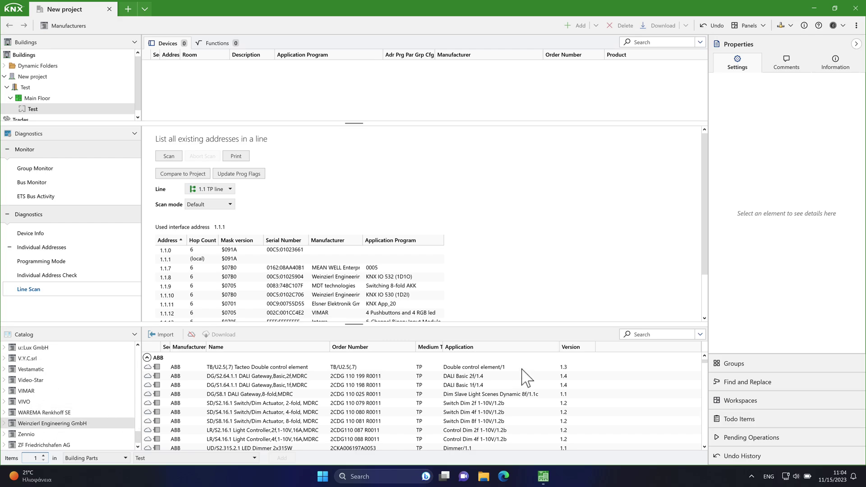
pyautogui.click(639, 334)
pyautogui.write('530')
pyautogui.click(212, 357)
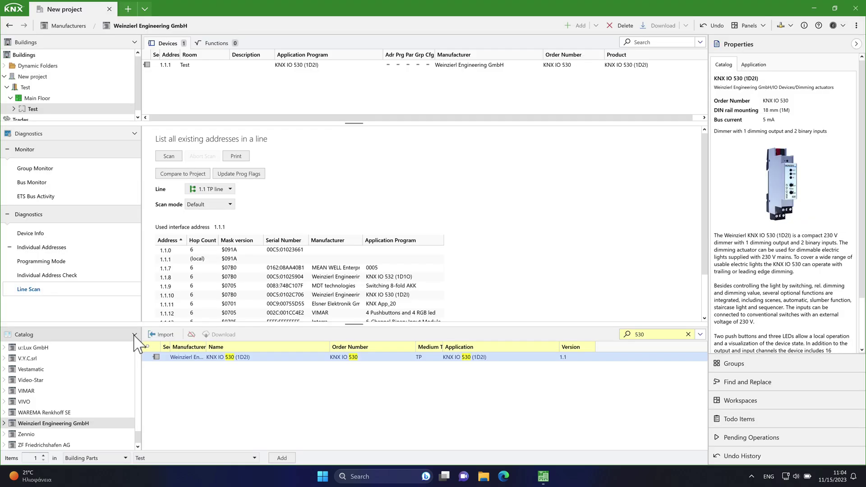
# - Close the catalog and set the new device's individual address to 1.1.10
pyautogui.click(134, 335)
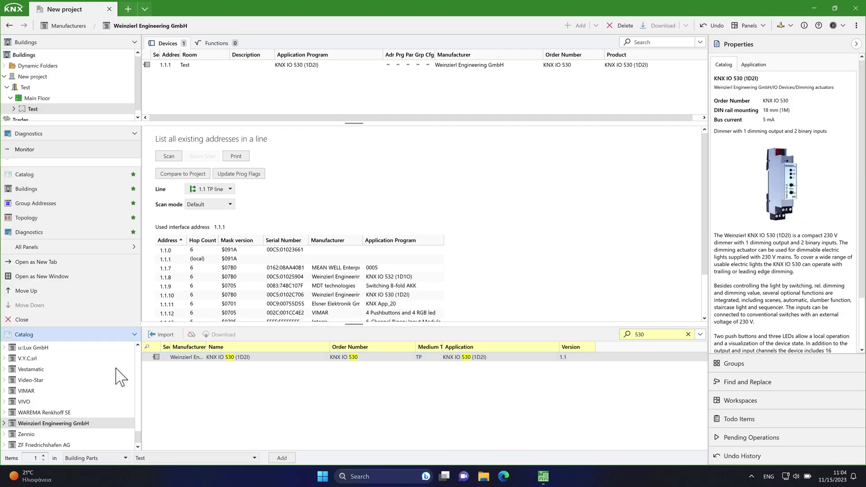
pyautogui.click(31, 327)
pyautogui.click(165, 66)
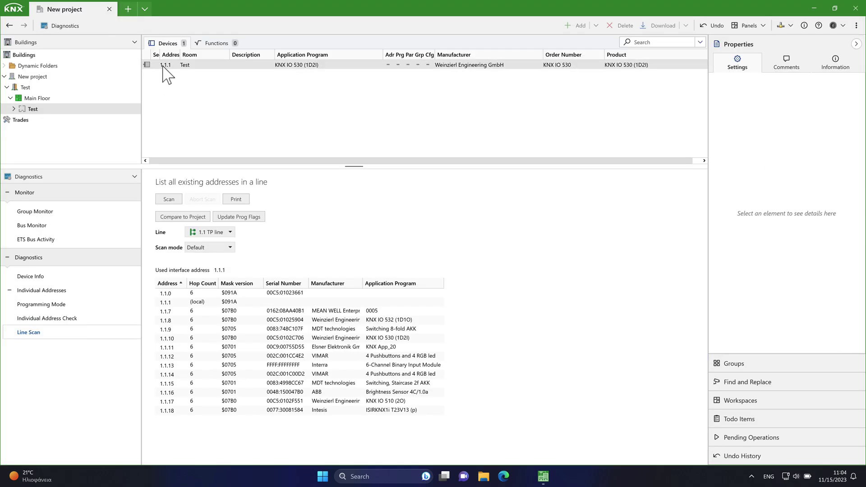
pyautogui.click(754, 112)
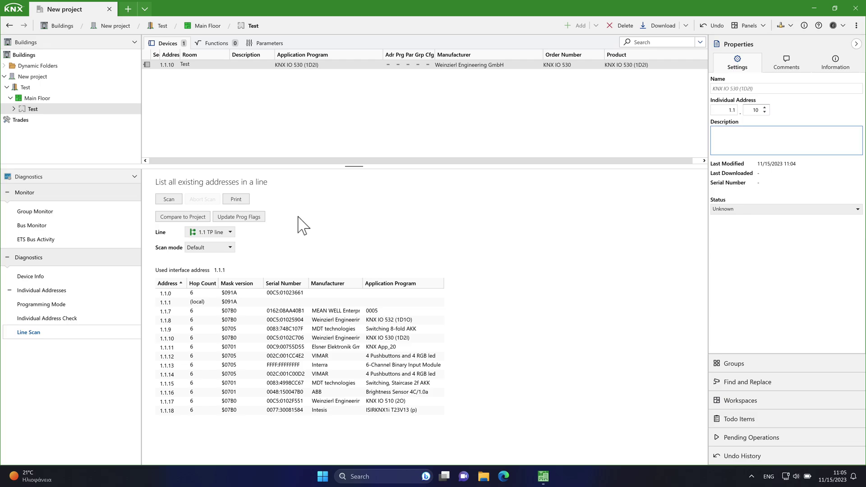
# - Read and review the Device Info report for 1.1.10, then run a Line Scan of line 1.1
pyautogui.click(31, 279)
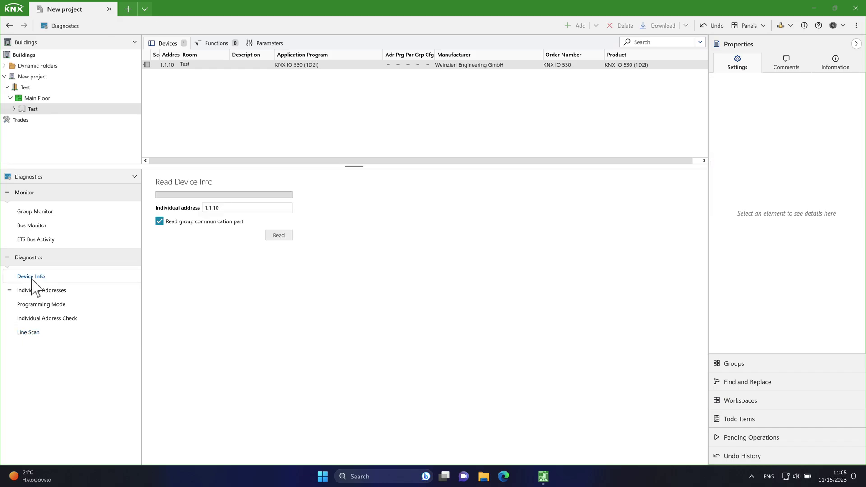
pyautogui.click(273, 235)
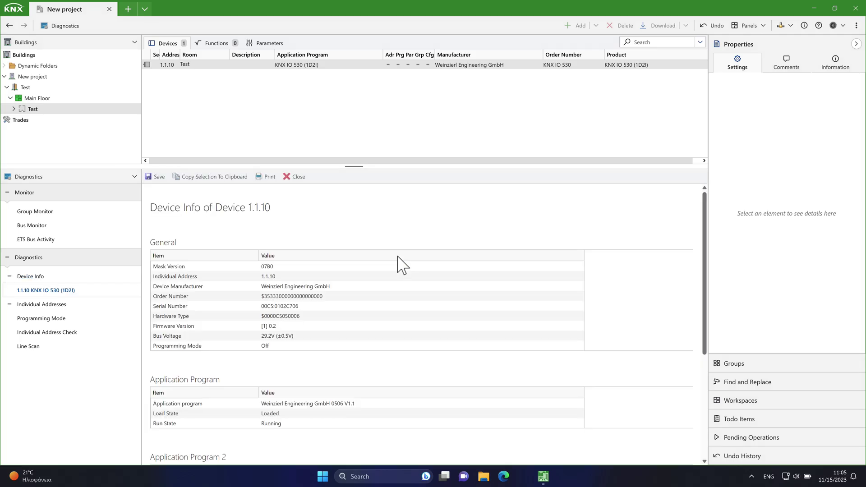
pyautogui.scroll(-2, 387, 301)
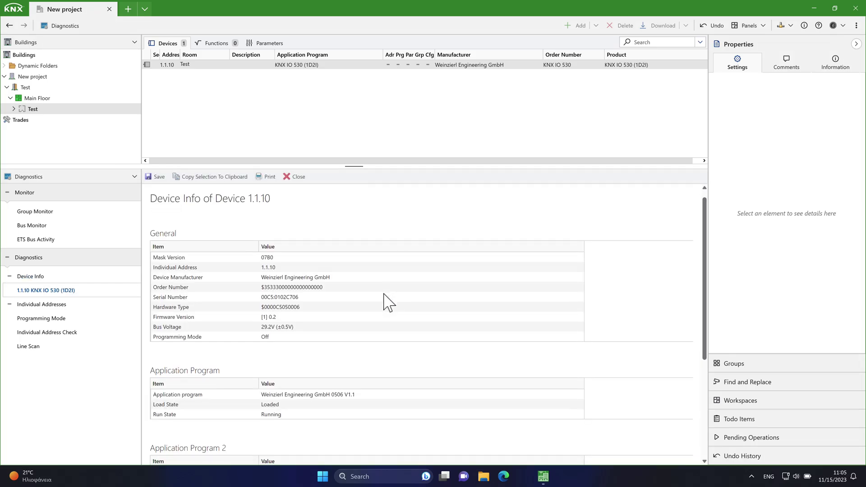
pyautogui.scroll(-5, 387, 302)
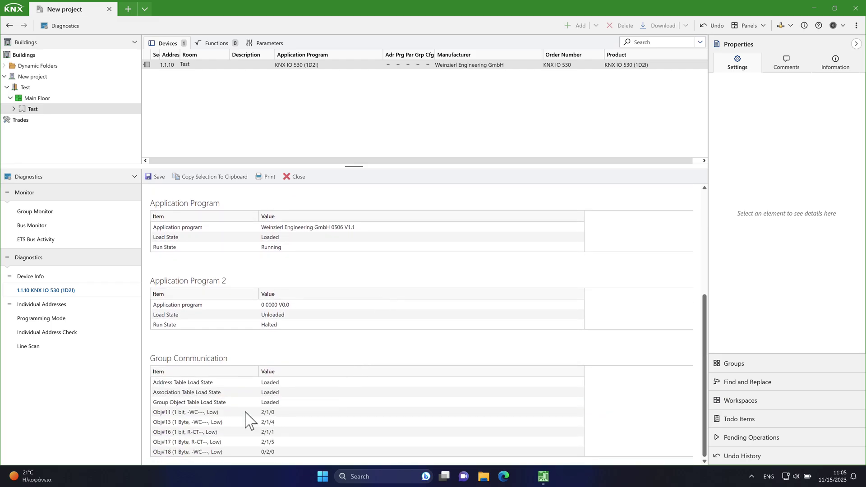
pyautogui.moveTo(261, 412); pyautogui.dragTo(280, 456)
pyautogui.click(38, 349)
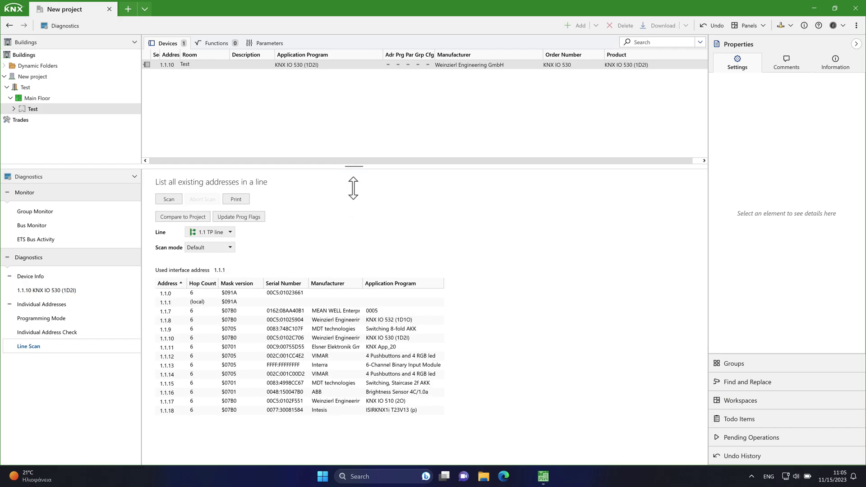
# - Set an 8-digit hexadecimal BCU key for the New project in its Details page
pyautogui.moveTo(353, 187); pyautogui.dragTo(355, 212)
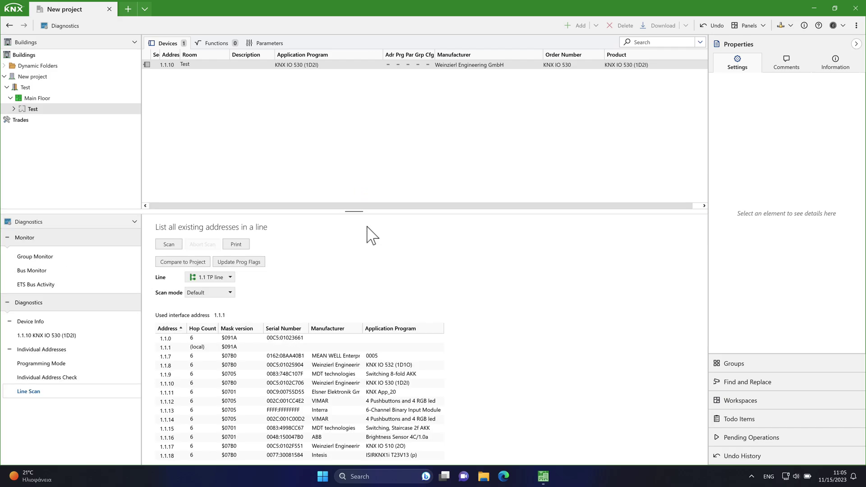
pyautogui.click(326, 66)
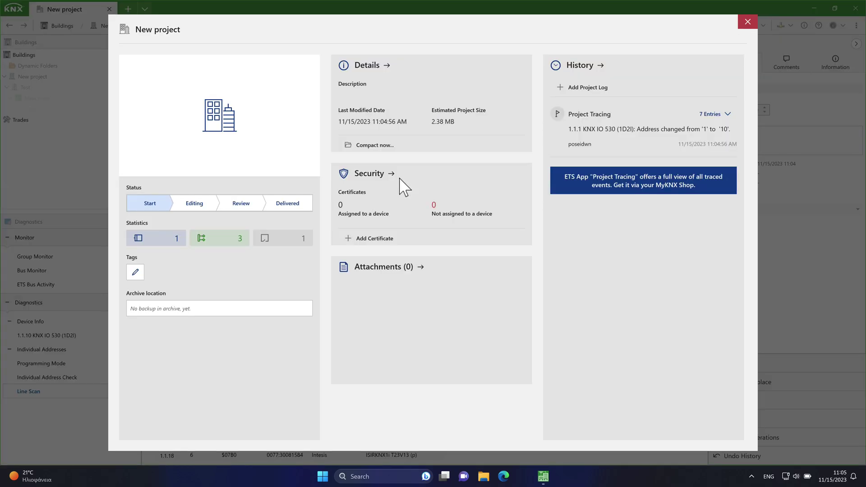
pyautogui.click(344, 70)
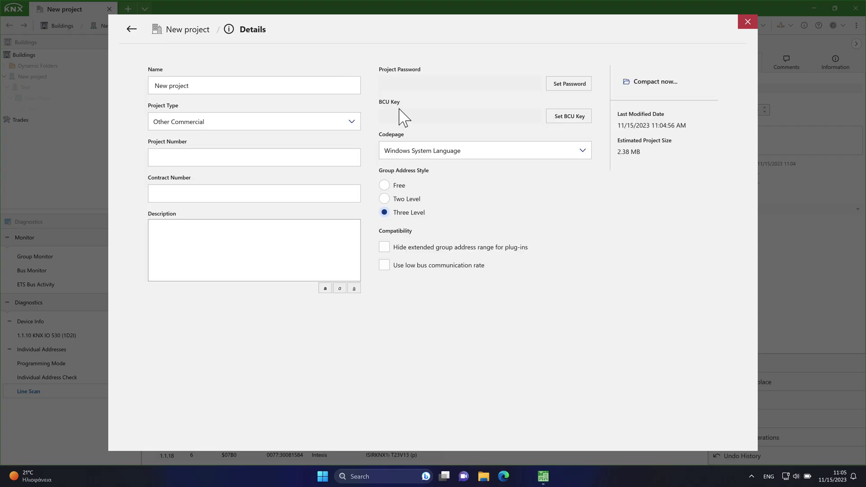
pyautogui.click(564, 118)
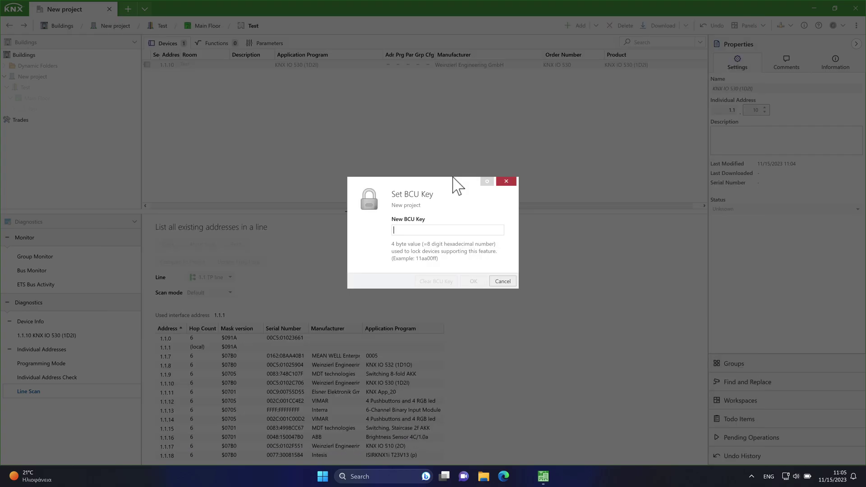
pyautogui.write('11aa22bb')
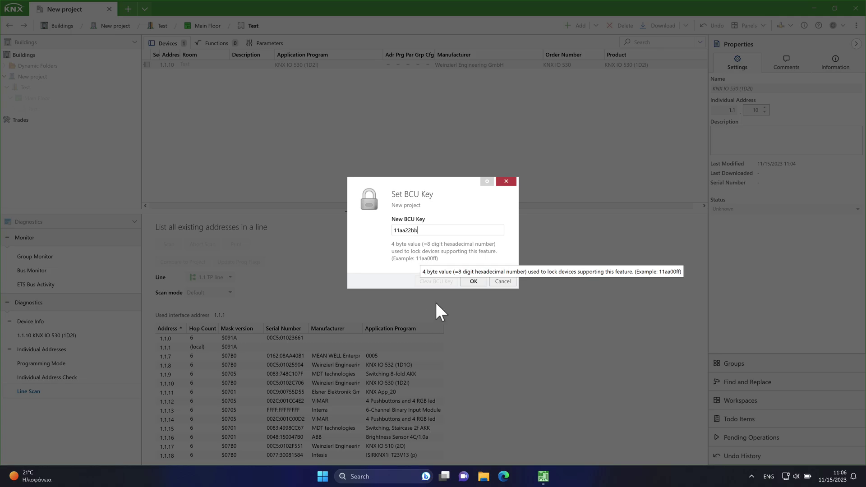
pyautogui.click(473, 282)
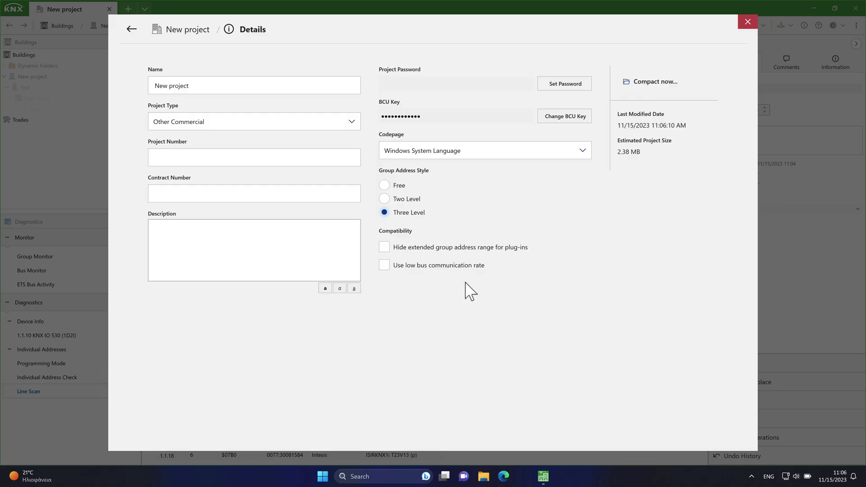
pyautogui.click(748, 22)
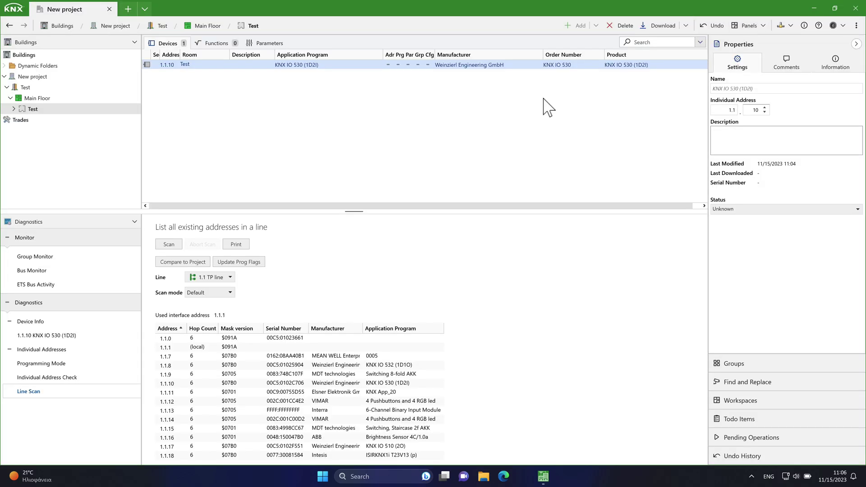
# - Download the application to 1.1.10 without the BCU key and confirm the failure in History
pyautogui.rightClick(332, 66)
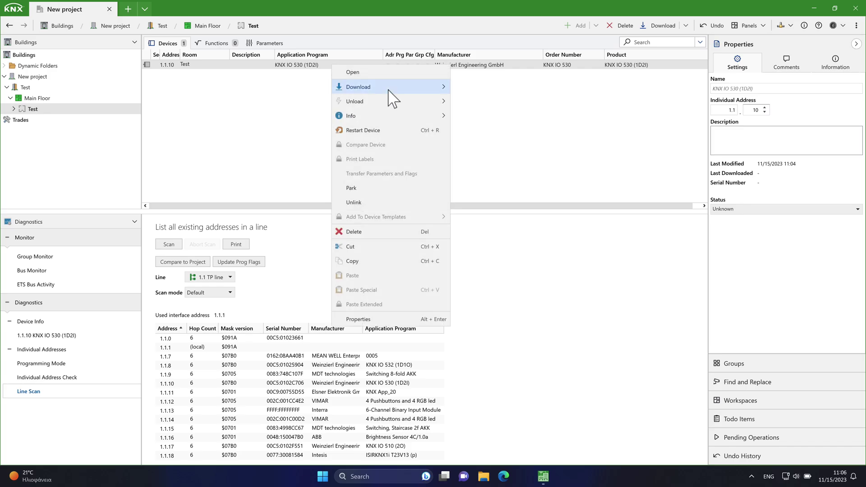
pyautogui.click(494, 160)
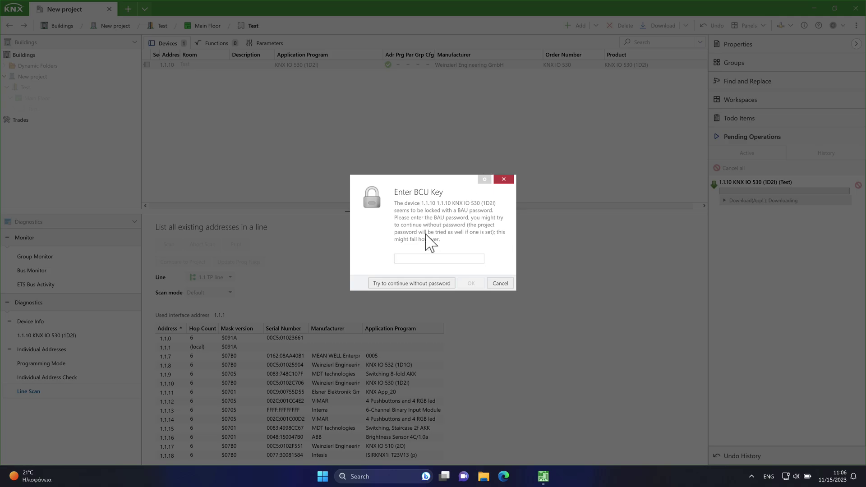
pyautogui.click(415, 283)
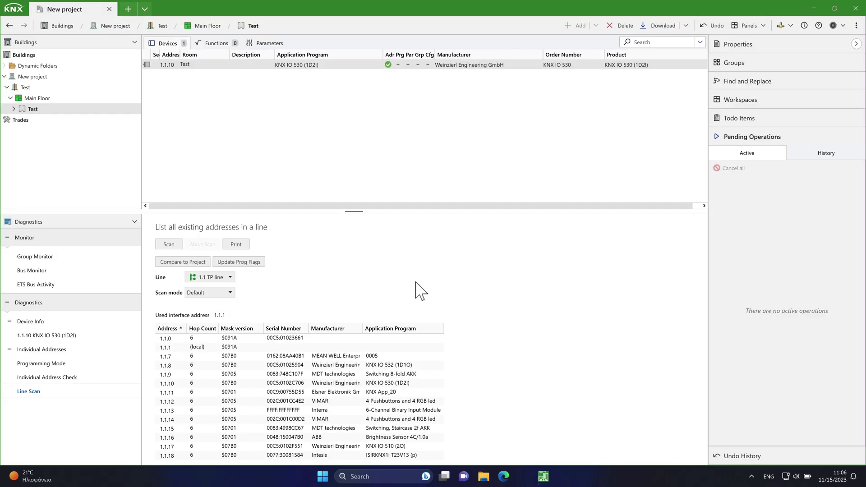
pyautogui.click(828, 155)
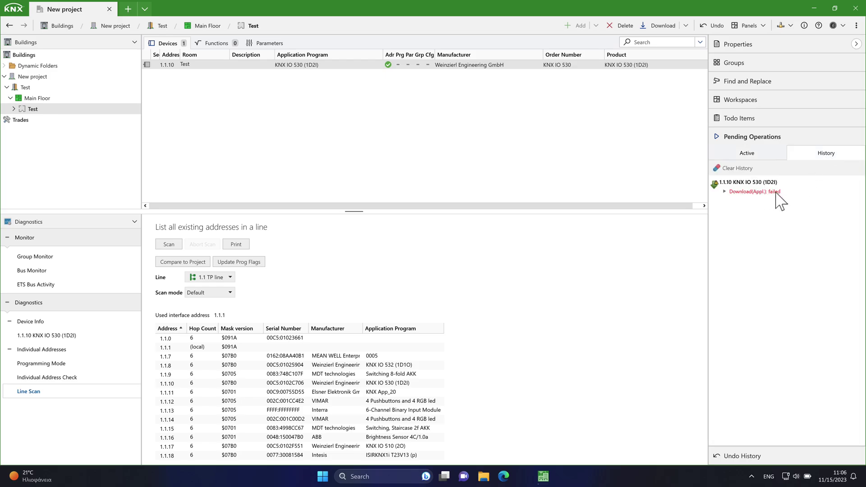
# - Start a Download All to device 1.1.10 and bring up the Individual Address Check
pyautogui.rightClick(259, 65)
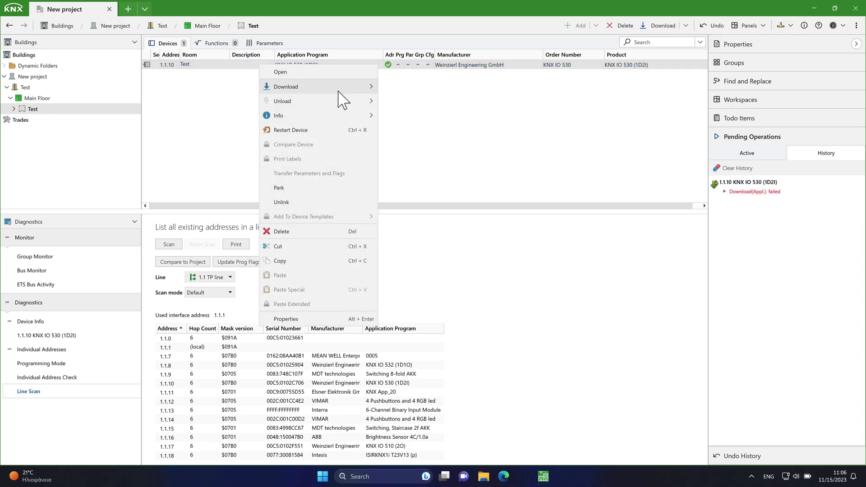
pyautogui.moveTo(370, 88)
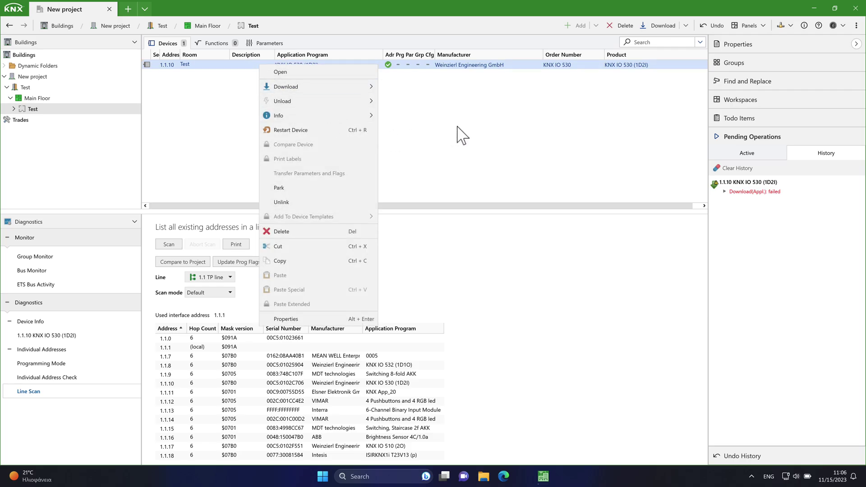
pyautogui.click(457, 127)
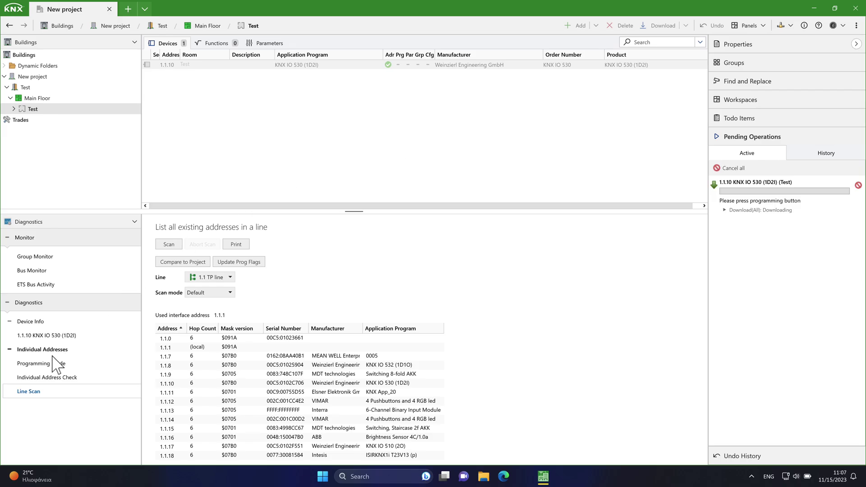
pyautogui.click(41, 377)
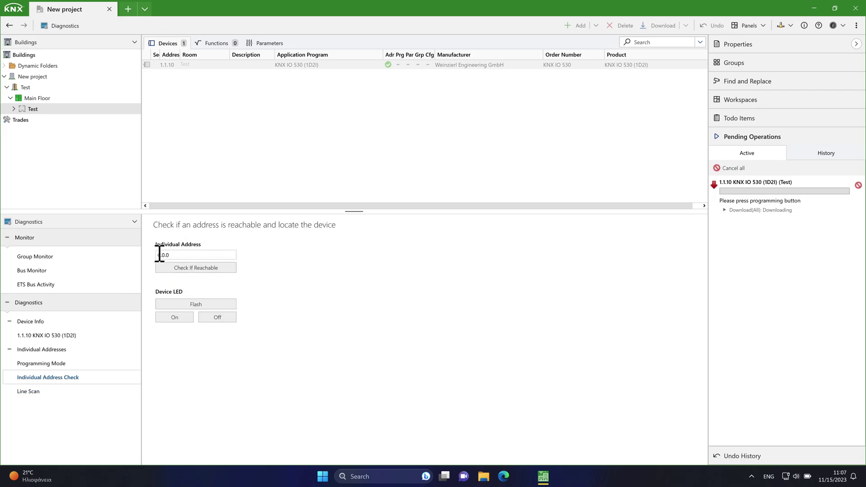
# - Confirm 1.1.10 is reachable, turn its LED on, and continue the full download without the BCU key
pyautogui.click(159, 255)
pyautogui.press('BackSpace')
pyautogui.write('1.1.10')
pyautogui.click(191, 267)
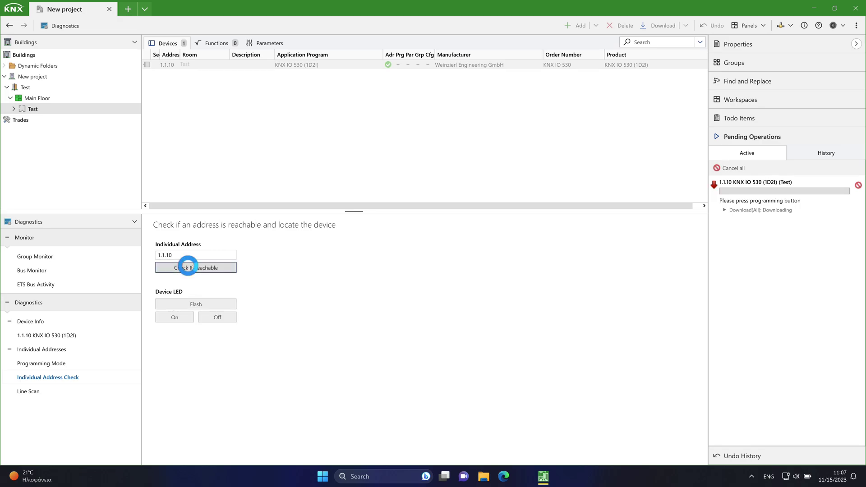
pyautogui.click(163, 318)
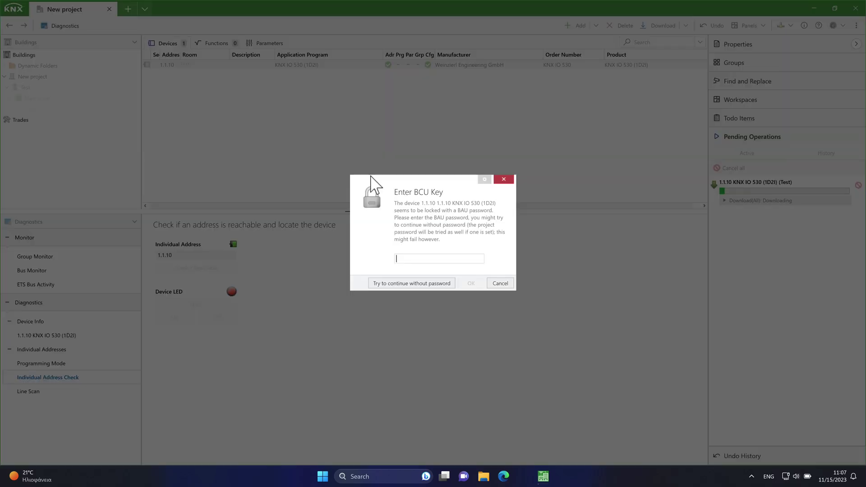
pyautogui.click(396, 282)
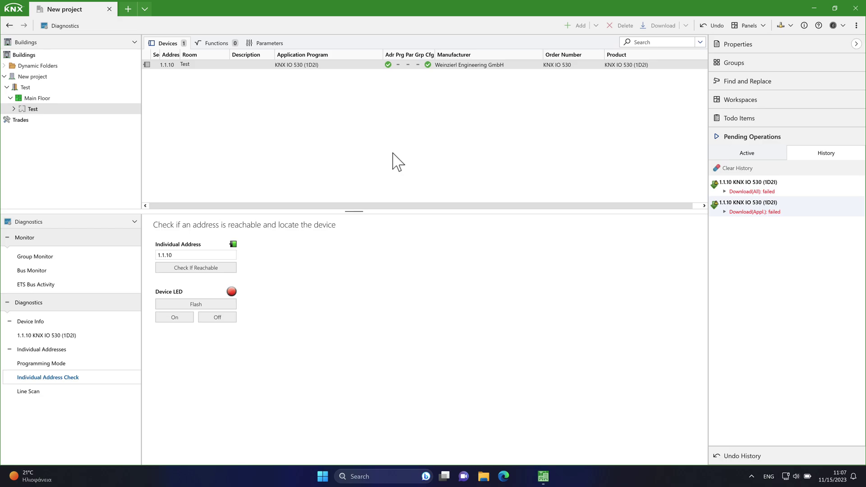
pyautogui.click(857, 25)
# - Switch to the Poseidwn Tech Demo project and download the application program to device 1.1.10
pyautogui.click(830, 70)
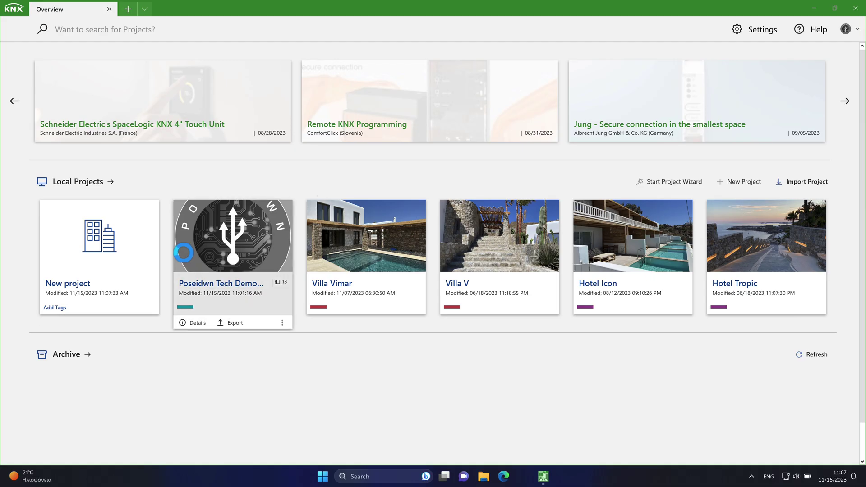
pyautogui.click(184, 254)
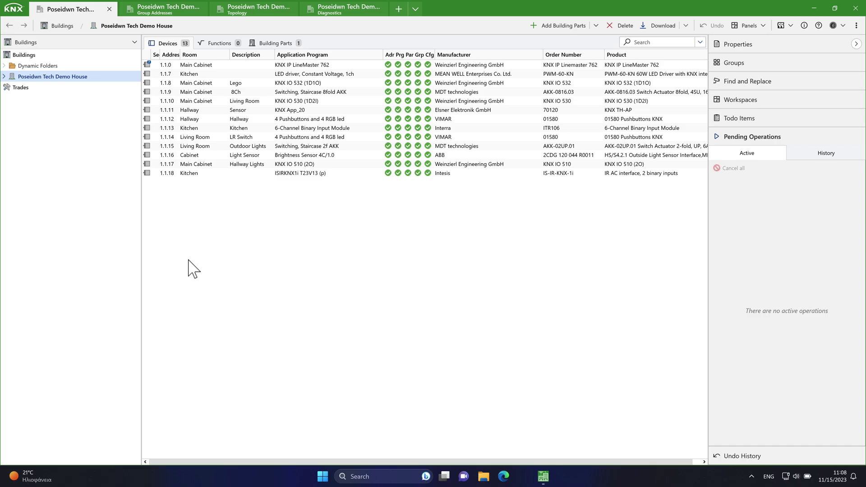
pyautogui.click(227, 103)
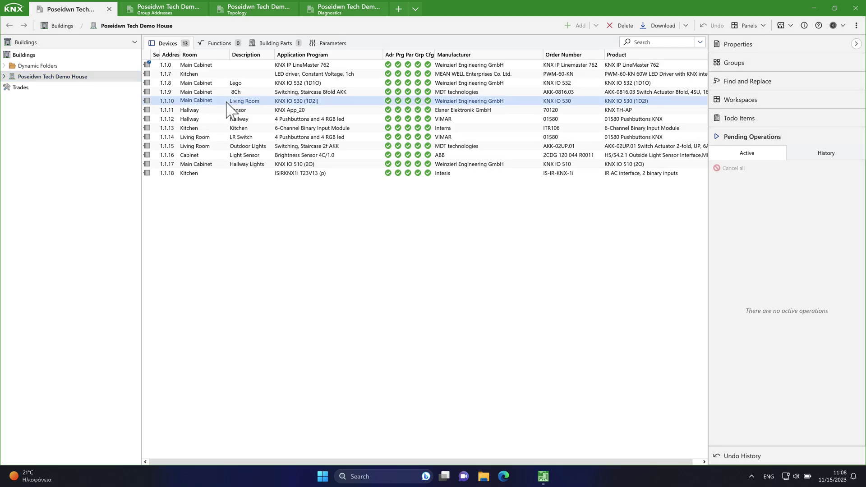
pyautogui.rightClick(227, 102)
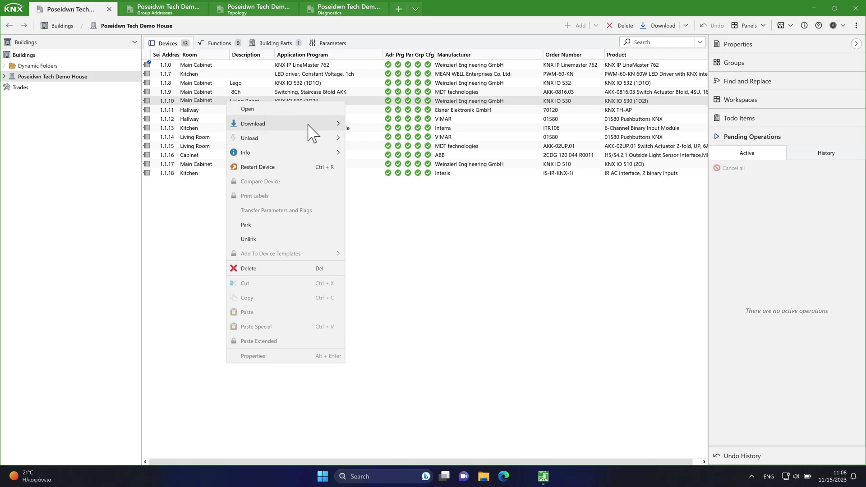
pyautogui.moveTo(316, 126)
pyautogui.click(387, 183)
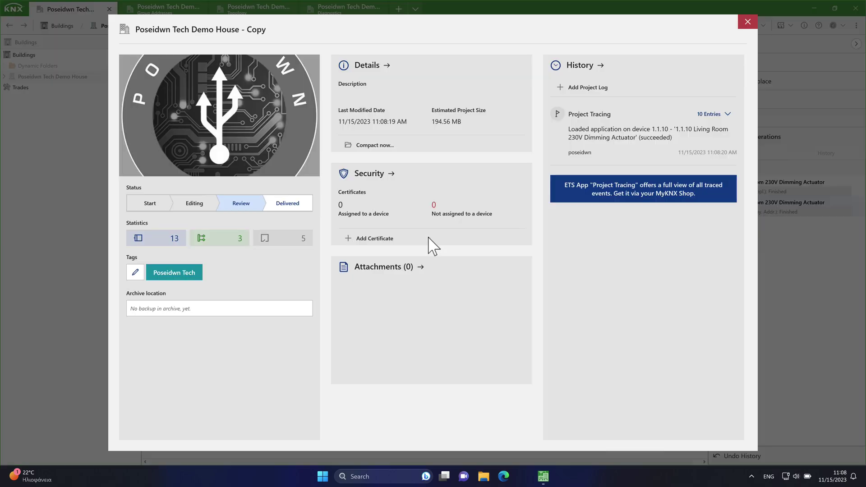
# - Give the project a password, entered and confirmed in the project Details page
pyautogui.click(347, 67)
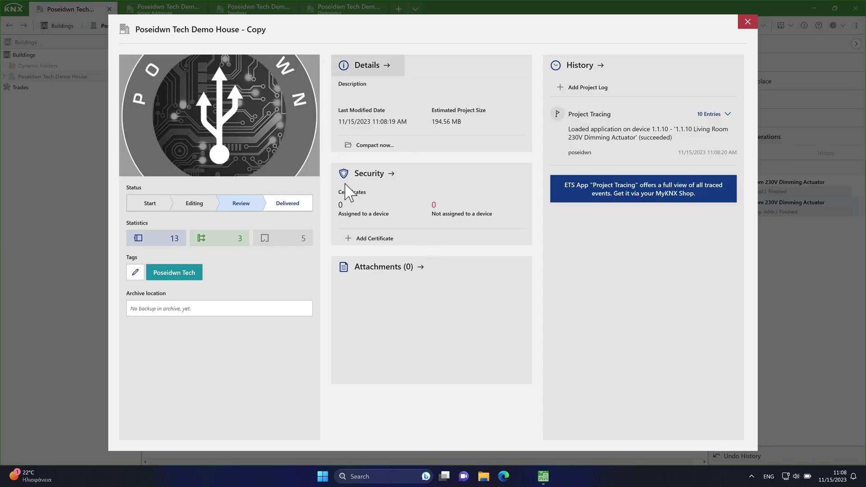
pyautogui.click(566, 84)
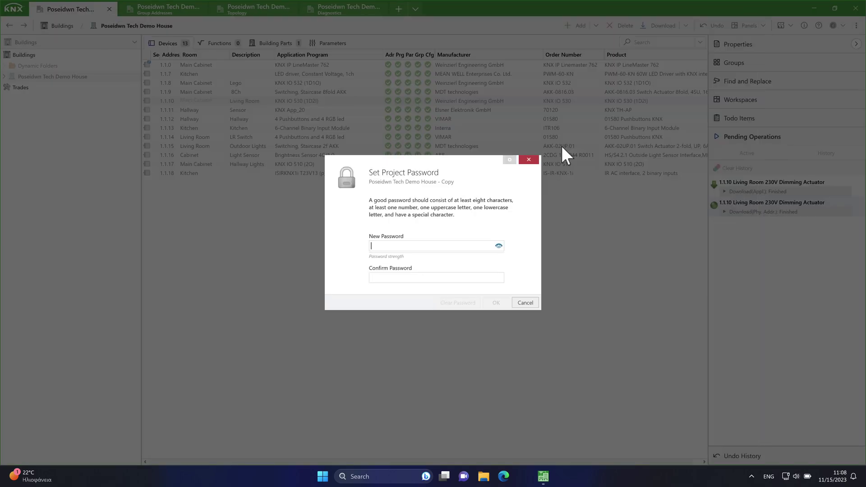
pyautogui.write('Pa***********************')
pyautogui.click(398, 276)
pyautogui.write('*****************')
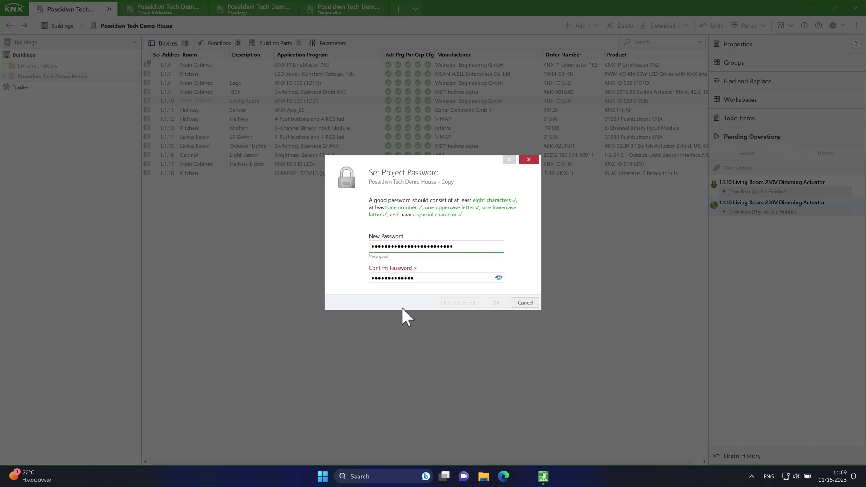
pyautogui.write('********')
pyautogui.click(497, 302)
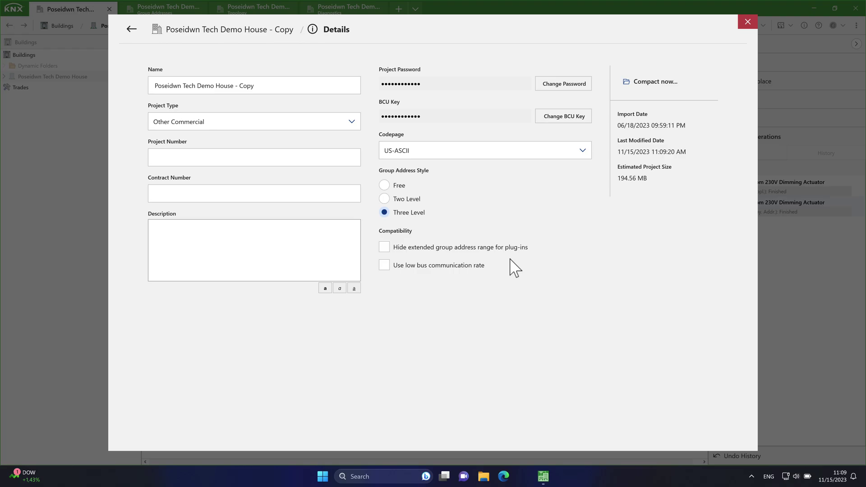
# - Clear the project password and leave the BCU key unchanged
pyautogui.click(560, 84)
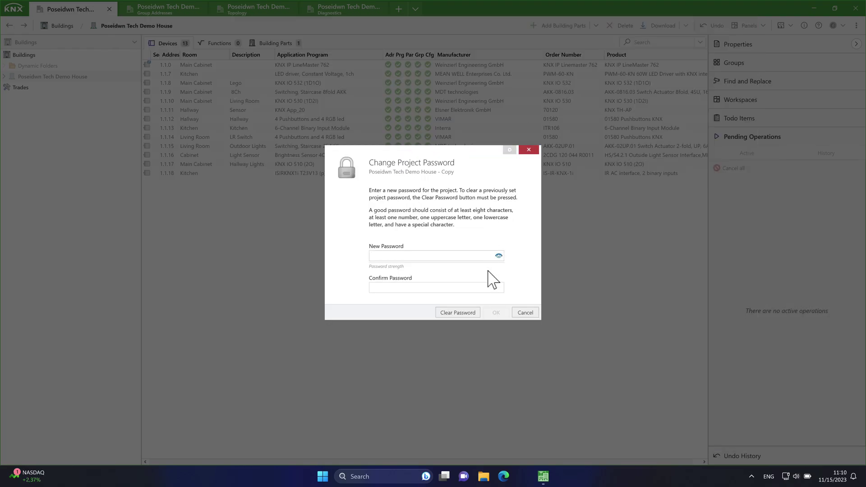
pyautogui.click(471, 312)
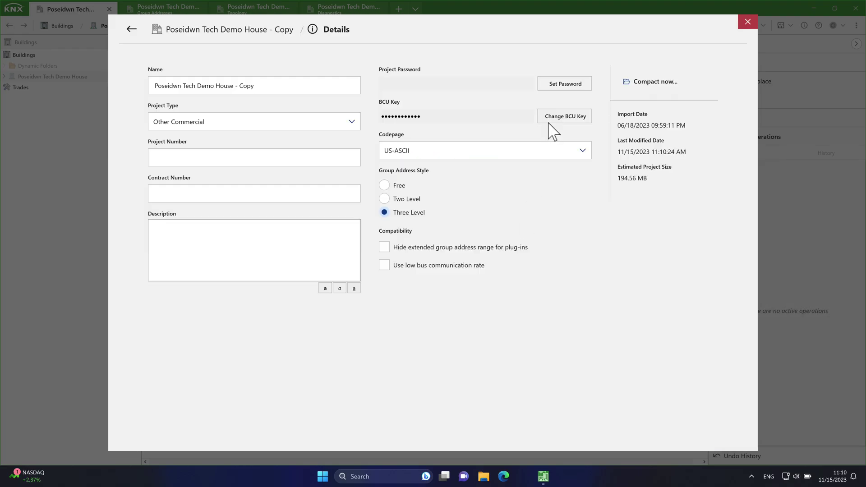
pyautogui.click(550, 120)
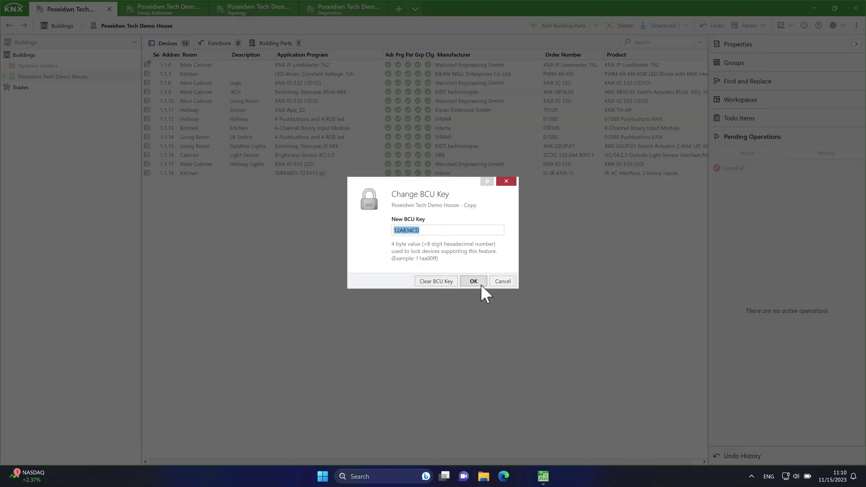
pyautogui.click(497, 282)
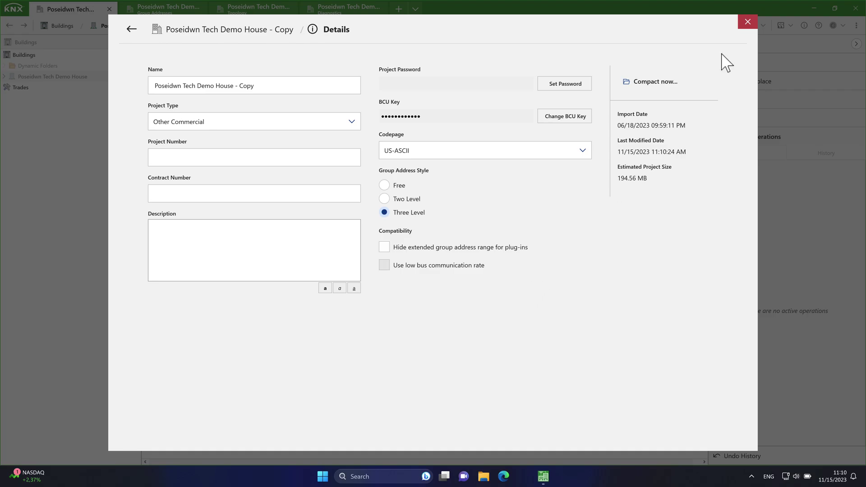
pyautogui.click(748, 22)
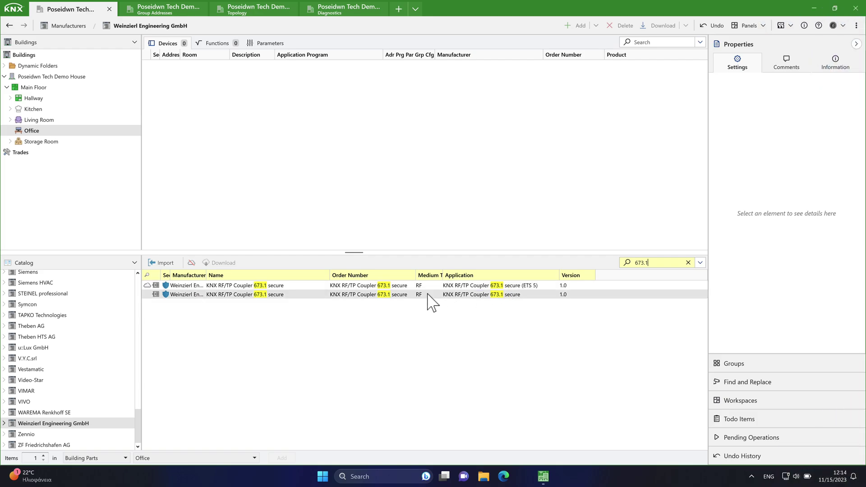
# - Drag the KNX RF/TP Coupler 673.1 secure into the Office room and accept its certificate
pyautogui.moveTo(428, 301); pyautogui.dragTo(461, 155)
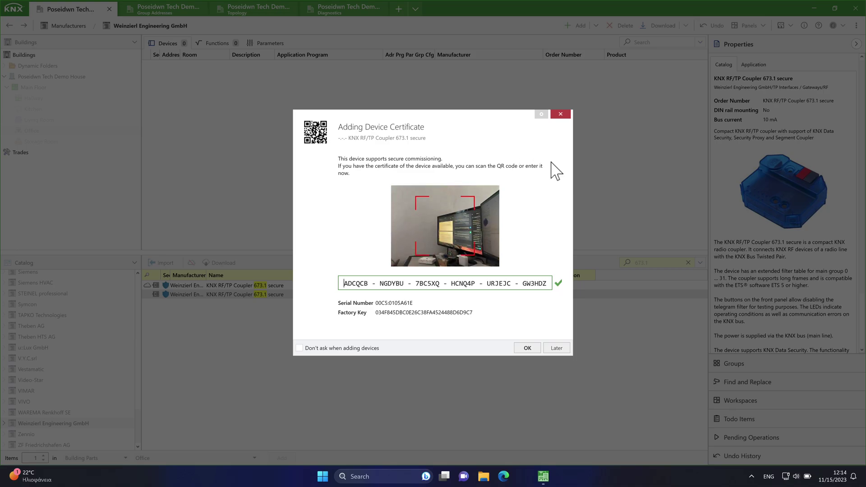
pyautogui.click(529, 347)
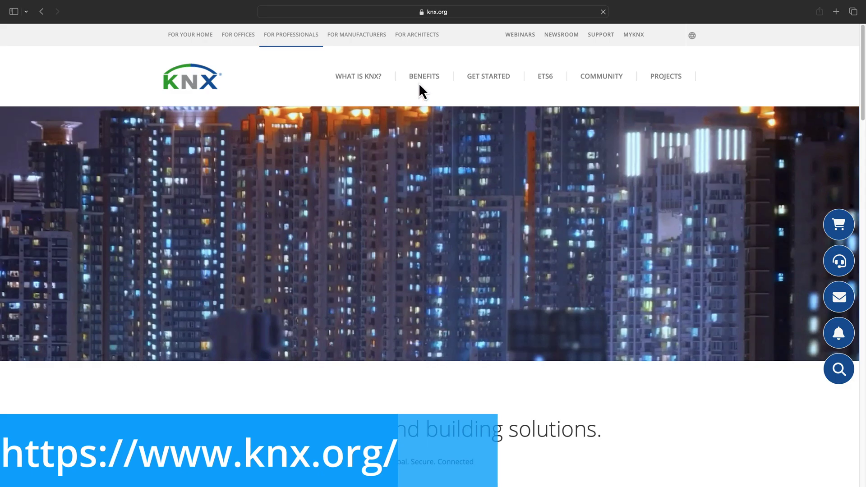
# - From the KNX Secure page, run the KNX Security Check on the current IP address
pyautogui.moveTo(426, 76)
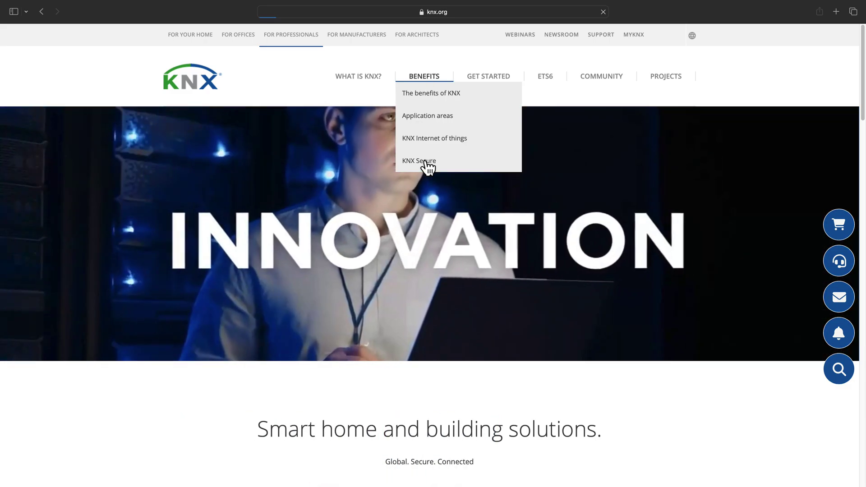
pyautogui.click(427, 162)
pyautogui.scroll(-8, 440, 232)
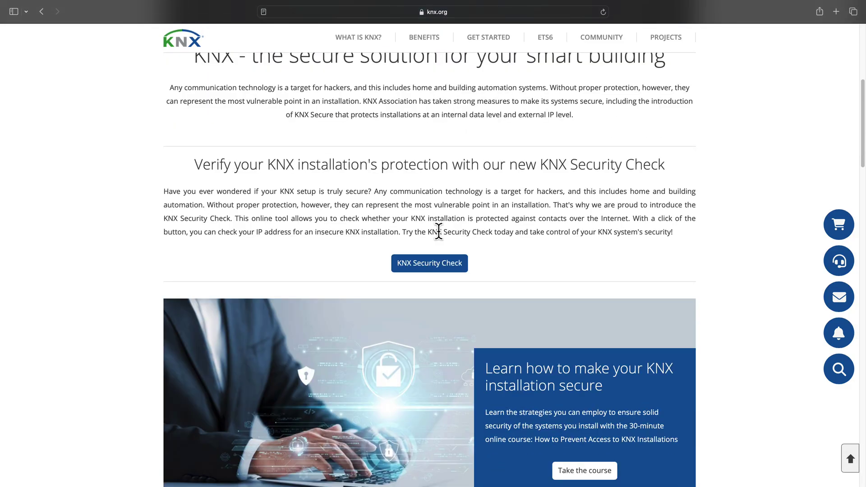
pyautogui.click(432, 266)
pyautogui.scroll(-3, 432, 266)
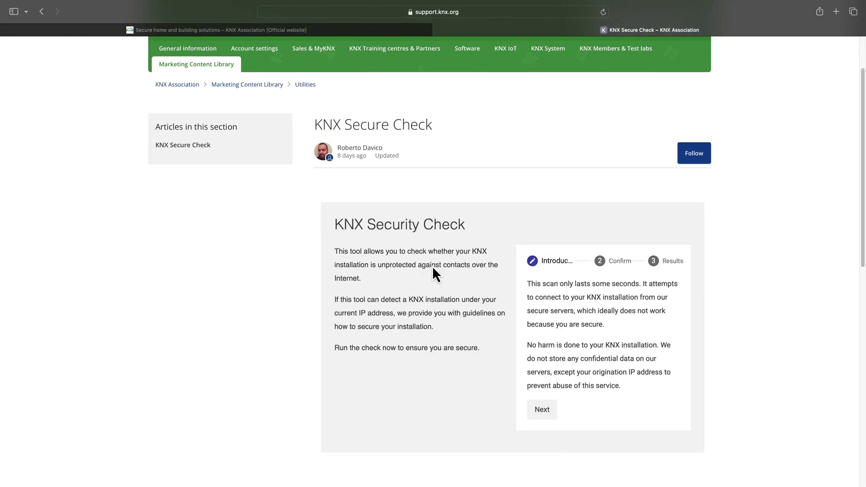
pyautogui.click(540, 359)
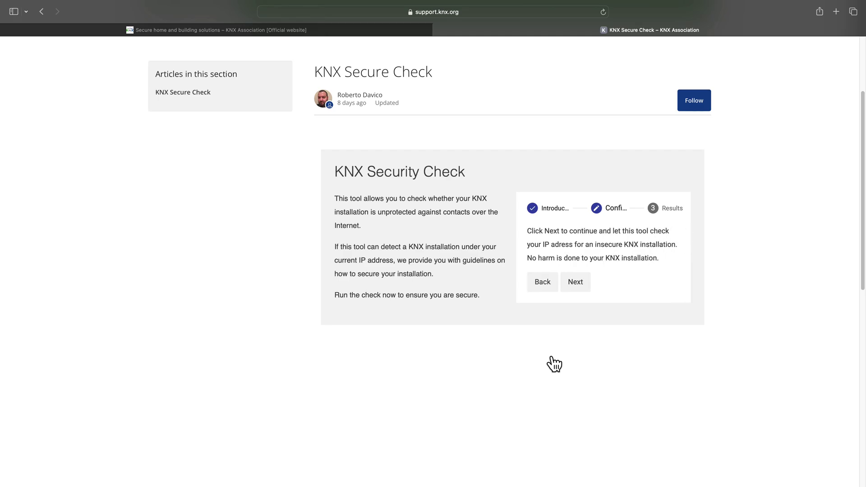
pyautogui.click(576, 284)
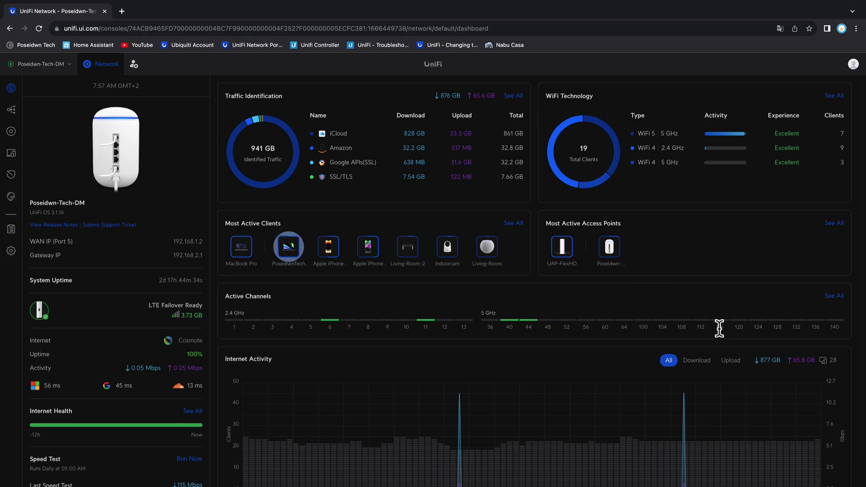
# - In Application Firewall Port Forwarding, open the KNX rule for port 3671 and remove it
pyautogui.click(10, 251)
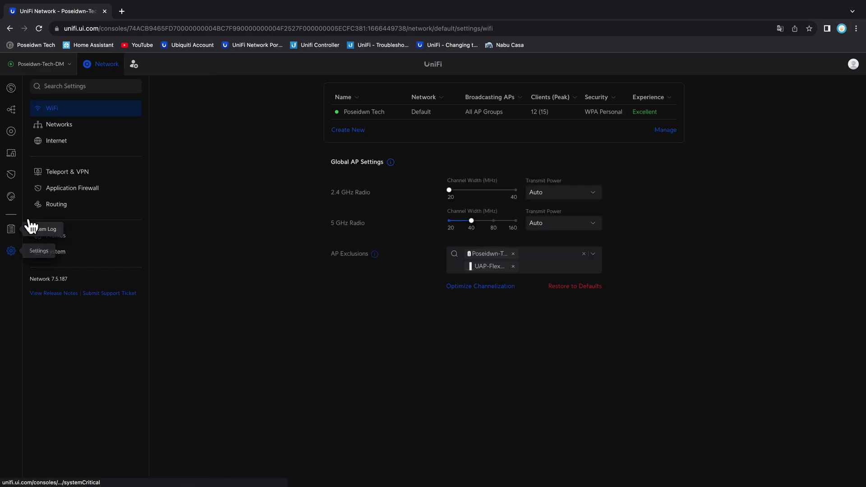
pyautogui.click(69, 189)
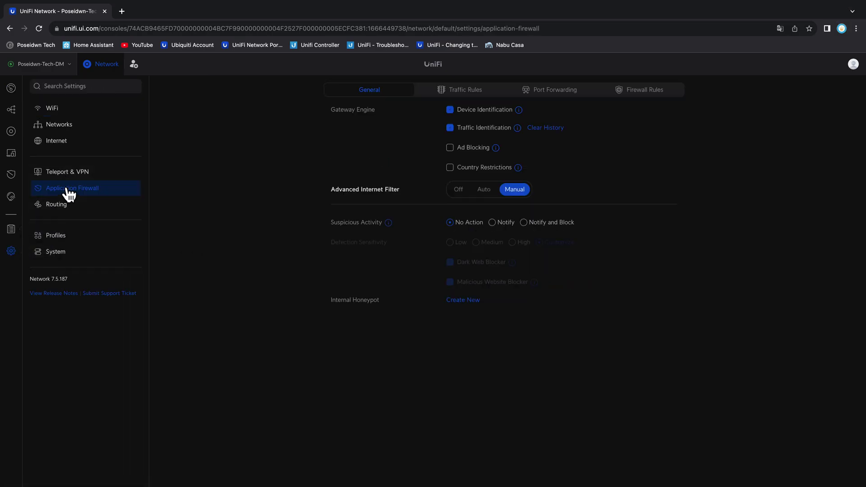
pyautogui.click(560, 90)
pyautogui.click(434, 136)
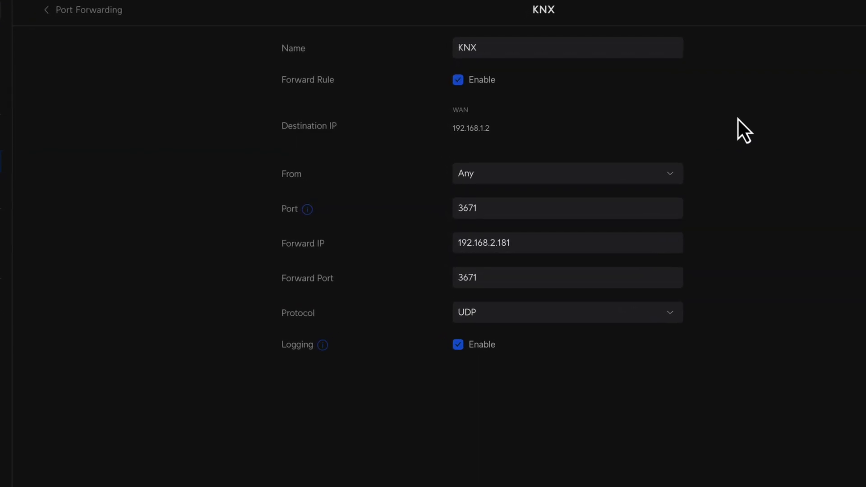
pyautogui.moveTo(516, 202); pyautogui.dragTo(451, 206)
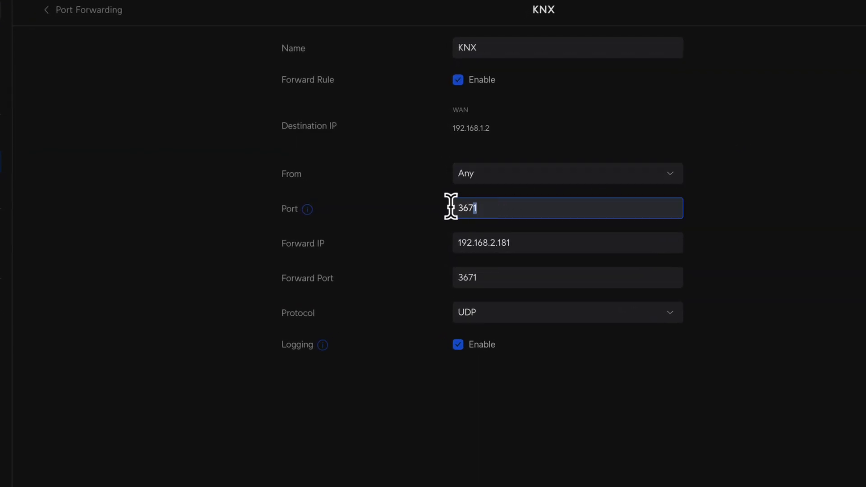
pyautogui.click(738, 207)
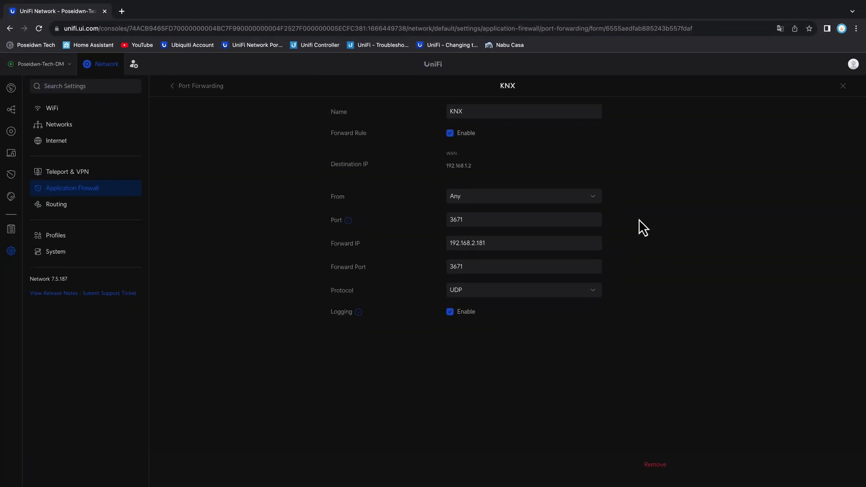
pyautogui.click(656, 464)
# - Confirm removal of the KNX port forwarding rule for UDP port 3671
pyautogui.click(507, 292)
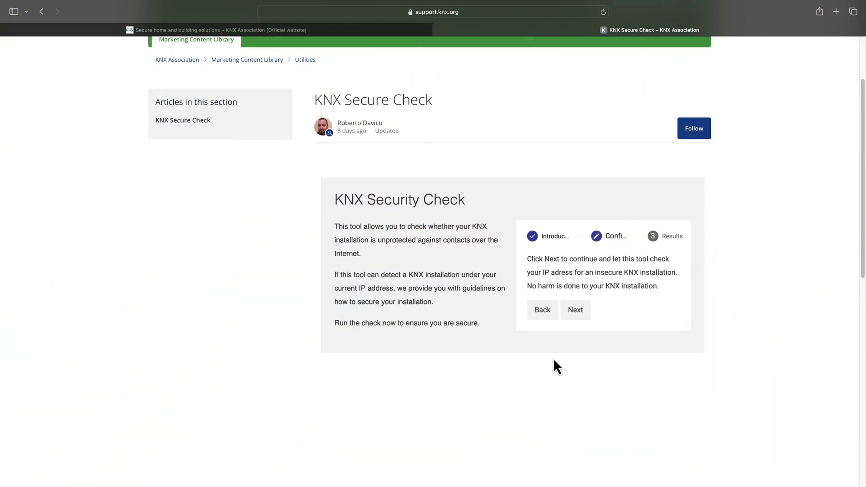
# - Rerun the KNX Security Check on the current IP address
pyautogui.click(578, 312)
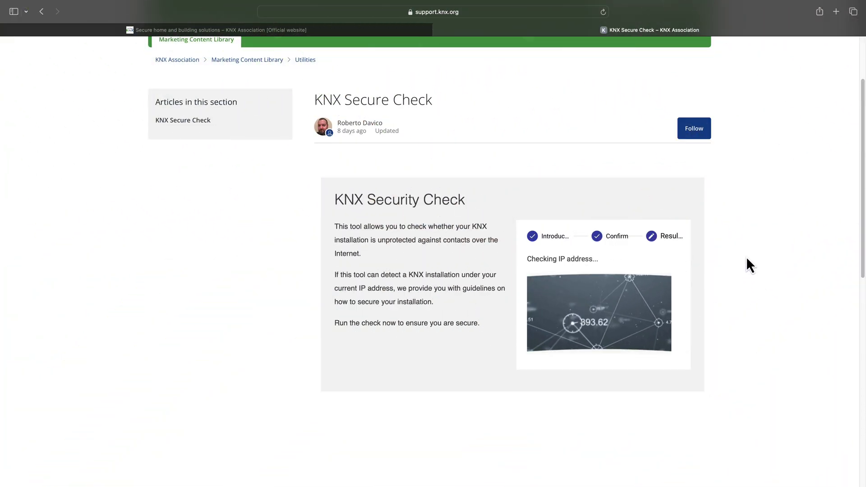